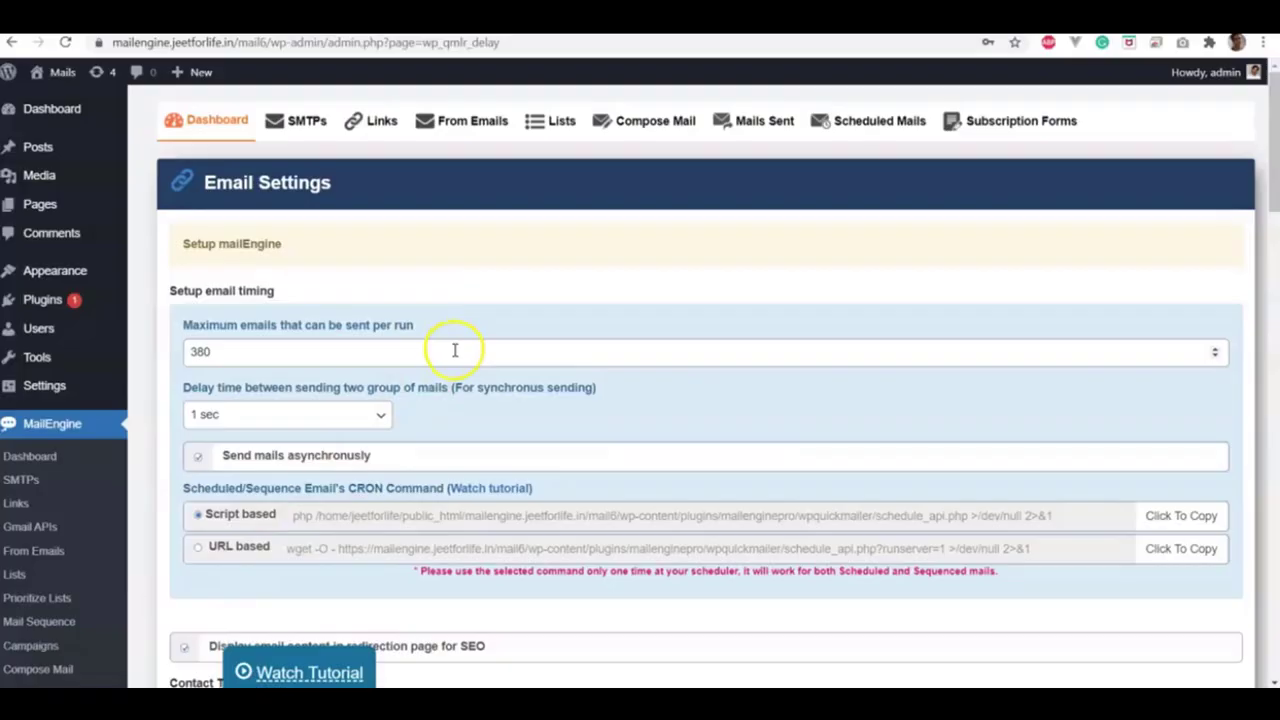
# Look over the settings page, then view the installed WordPress plugins
pyautogui.scroll(-2, 30, 488)
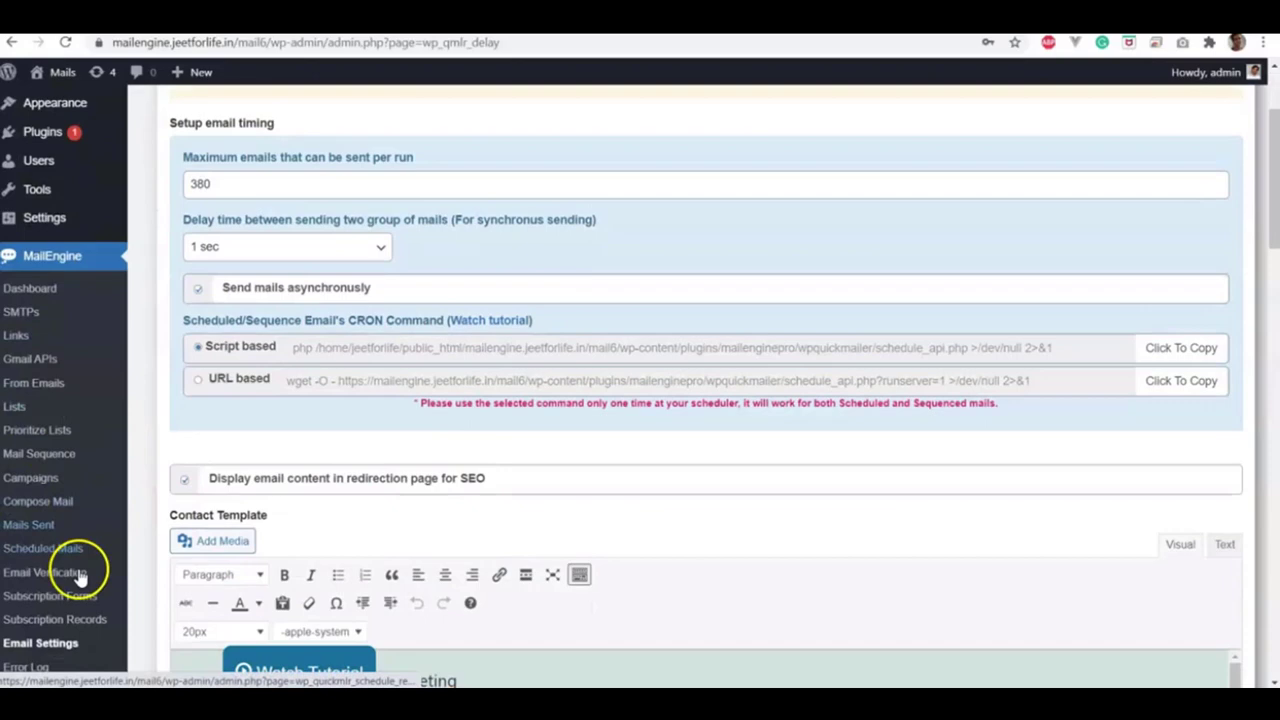
pyautogui.scroll(-2, 40, 600)
pyautogui.scroll(3, 414, 414)
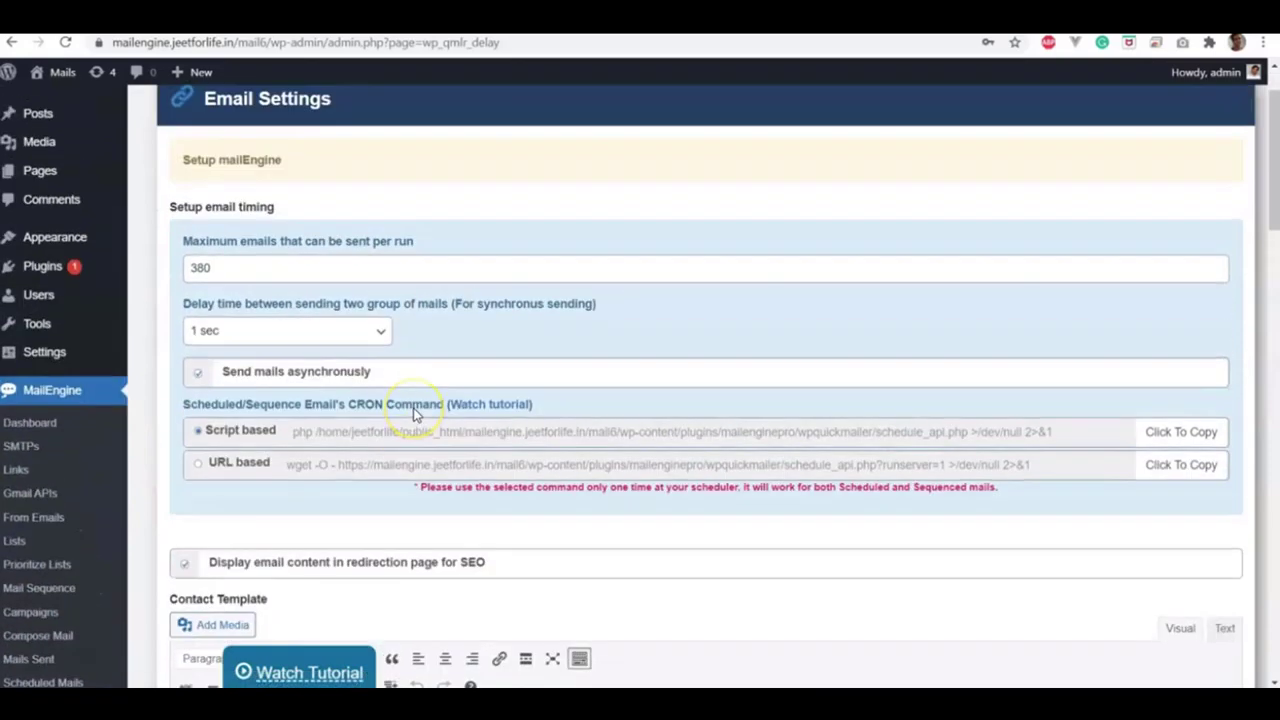
pyautogui.scroll(1, 414, 414)
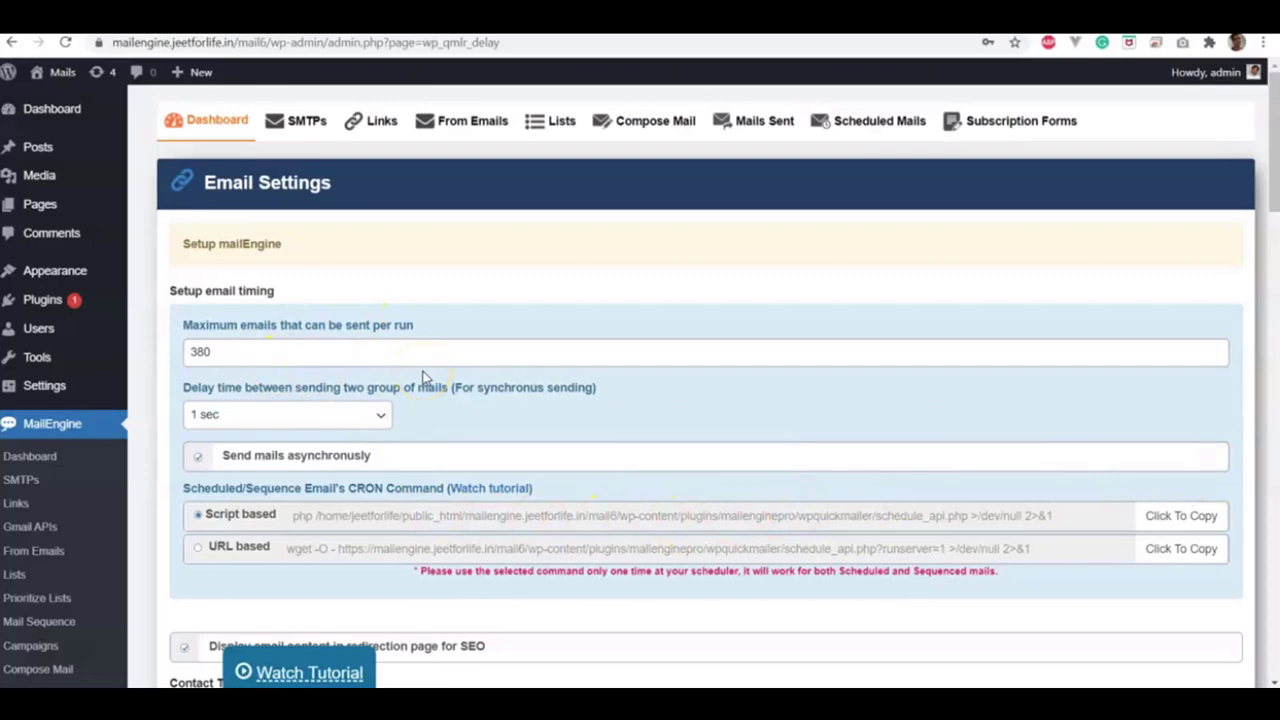
pyautogui.moveTo(664, 511)
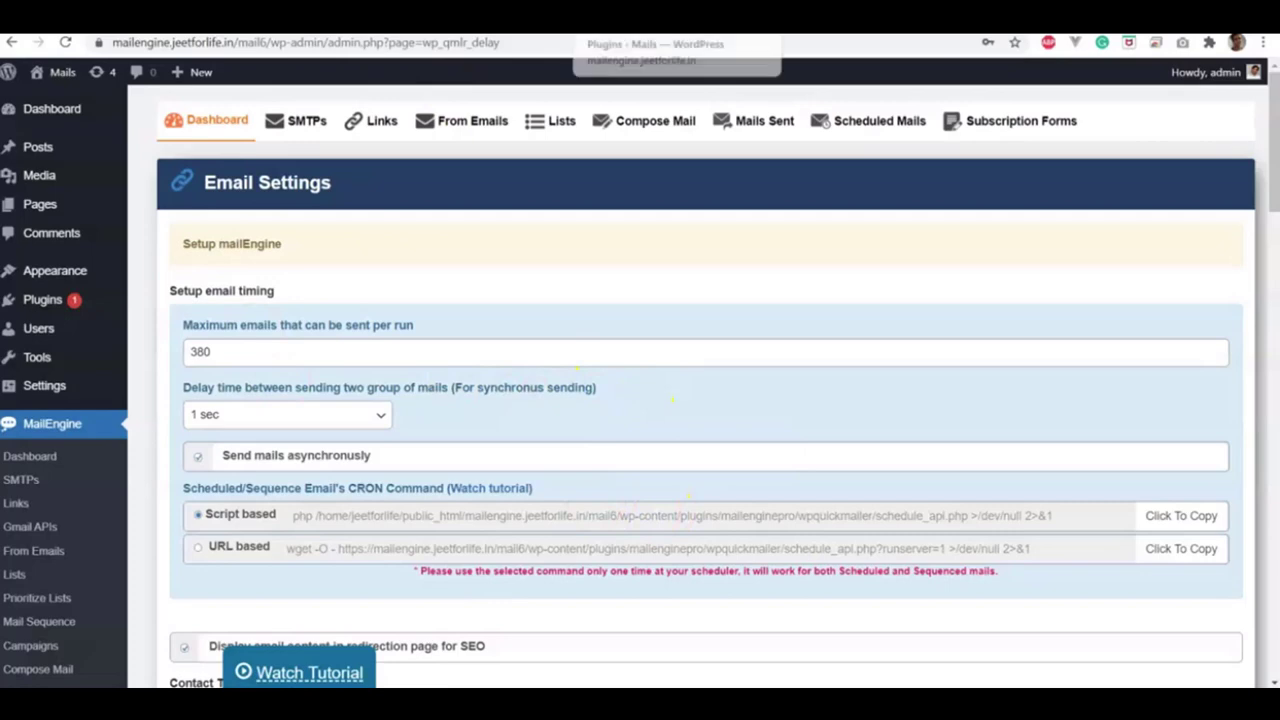
pyautogui.click(680, 18)
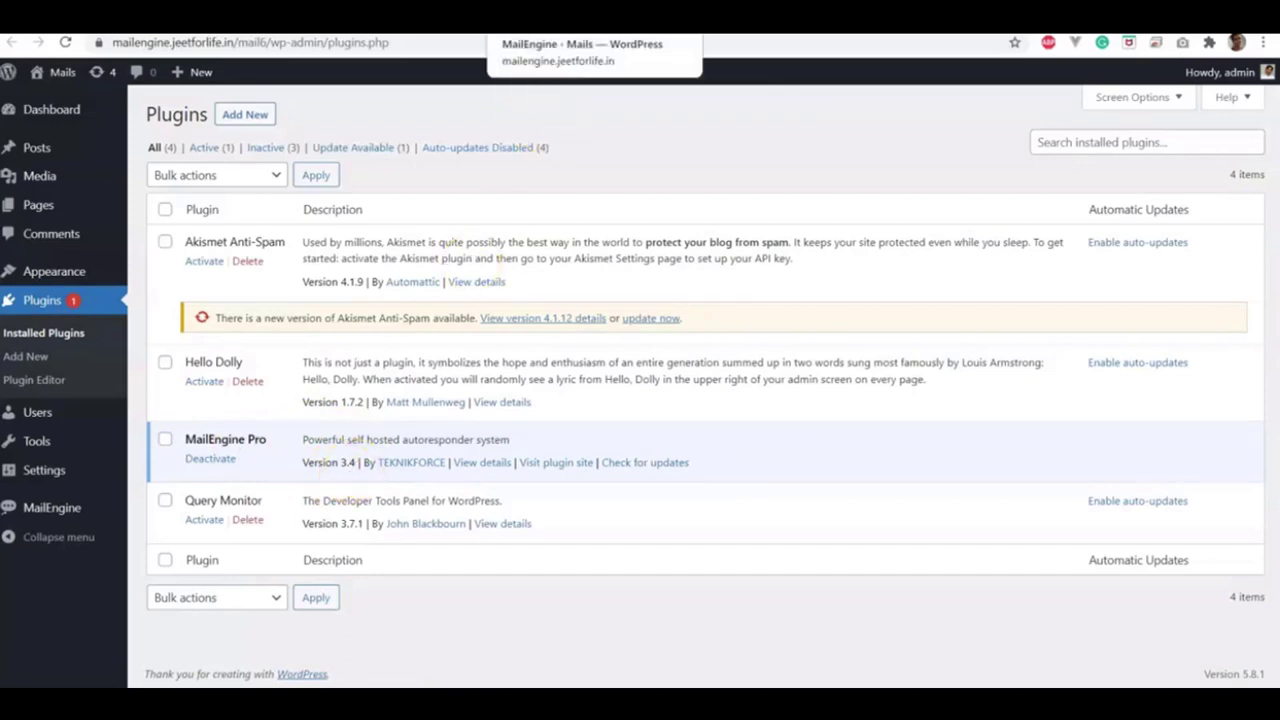
# Back on Email Settings, set maximum emails per run to 380 and choose Script based
pyautogui.click(560, 20)
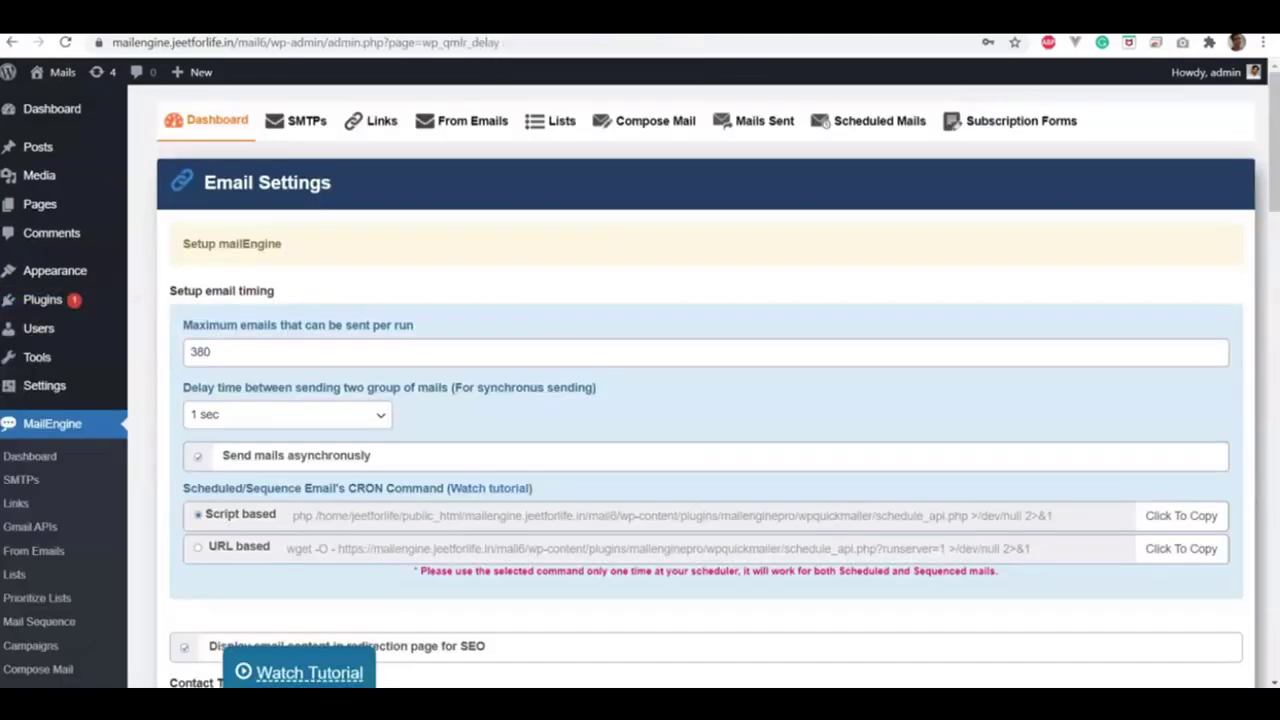
pyautogui.scroll(-1, 651, 291)
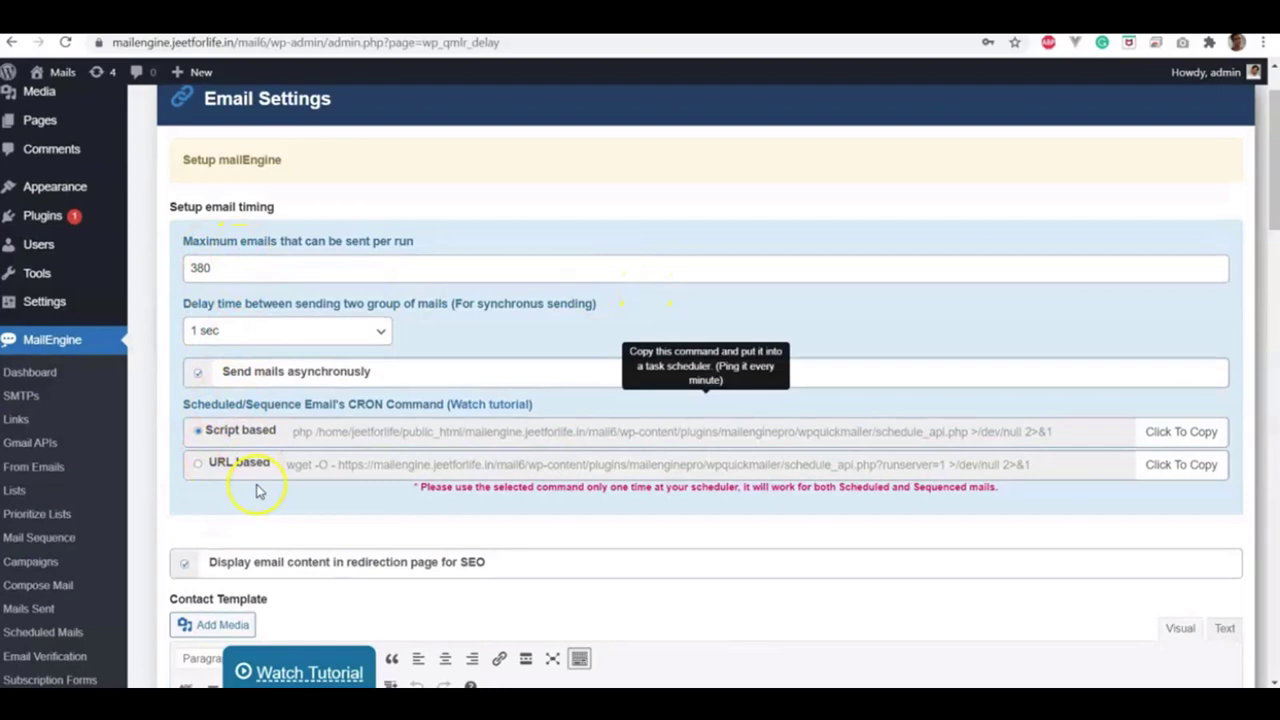
pyautogui.click(280, 262)
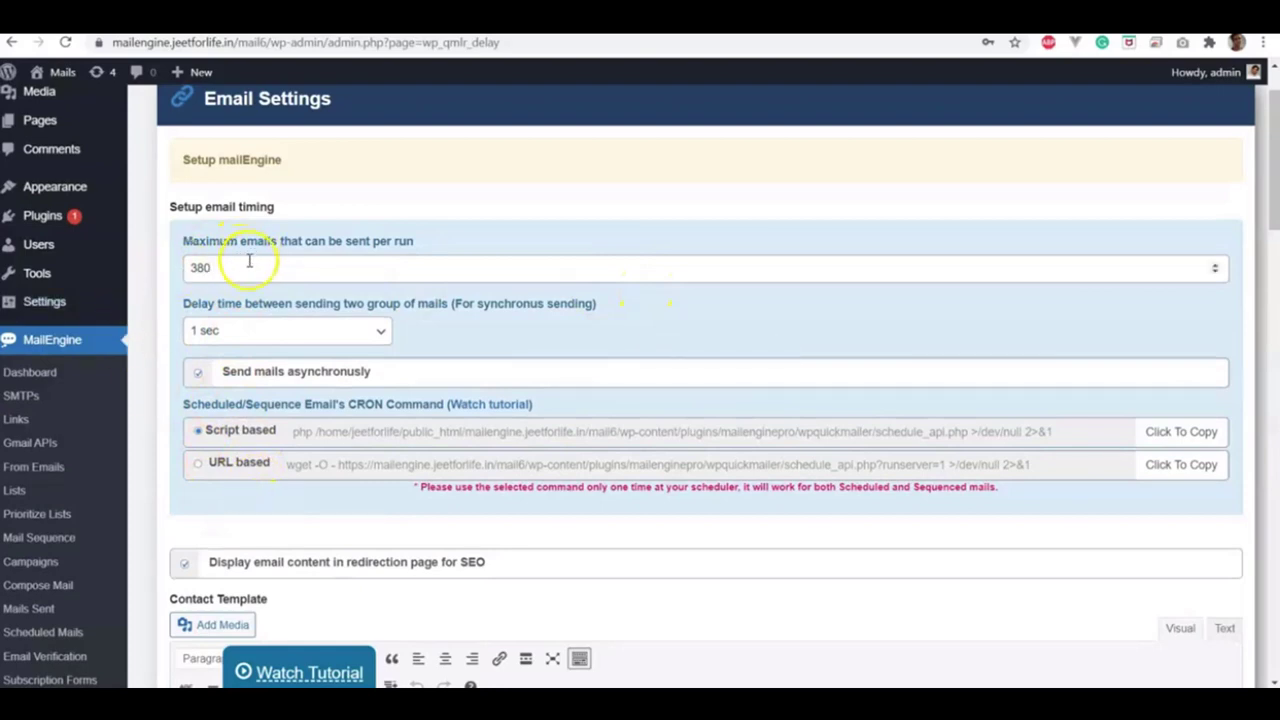
pyautogui.press('BackSpace')
pyautogui.press('BackSpace')
pyautogui.write('30')
pyautogui.click(268, 422)
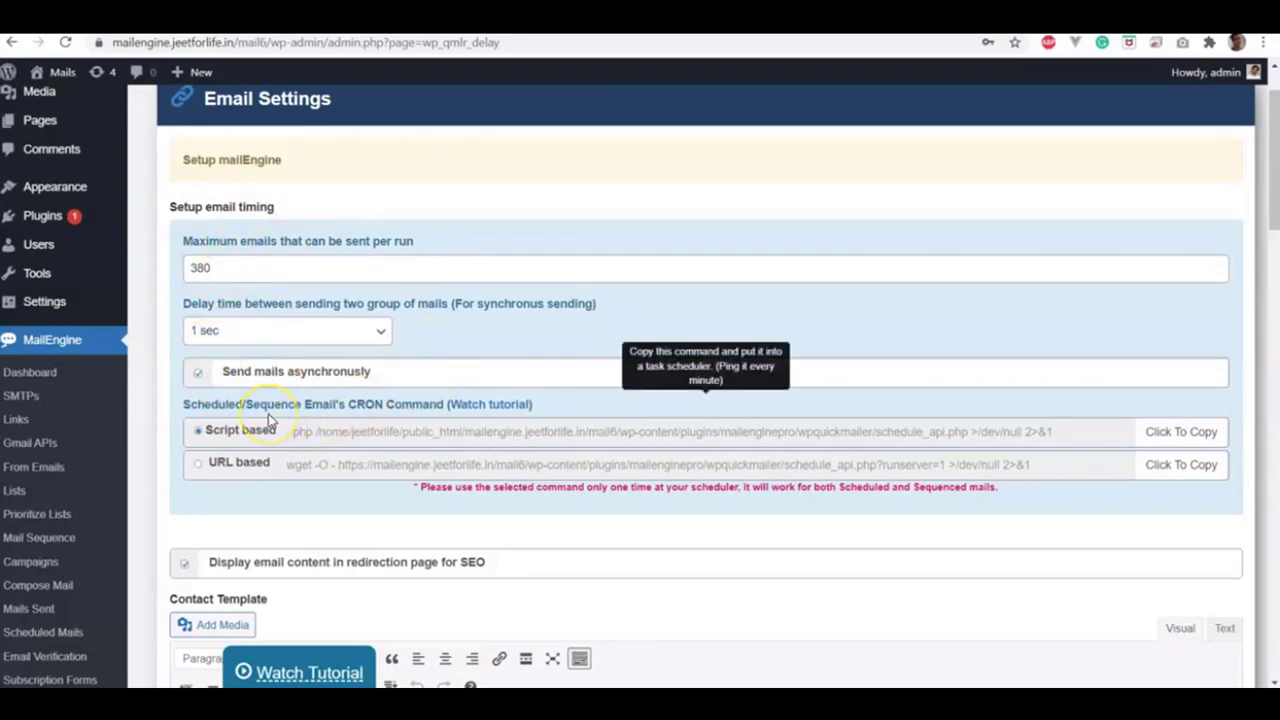
pyautogui.click(284, 467)
# Settle on the Script based cron option and save the email settings
pyautogui.click(200, 470)
pyautogui.click(198, 432)
pyautogui.click(1268, 218)
pyautogui.moveTo(1268, 218); pyautogui.dragTo(1268, 150)
pyautogui.click(700, 585)
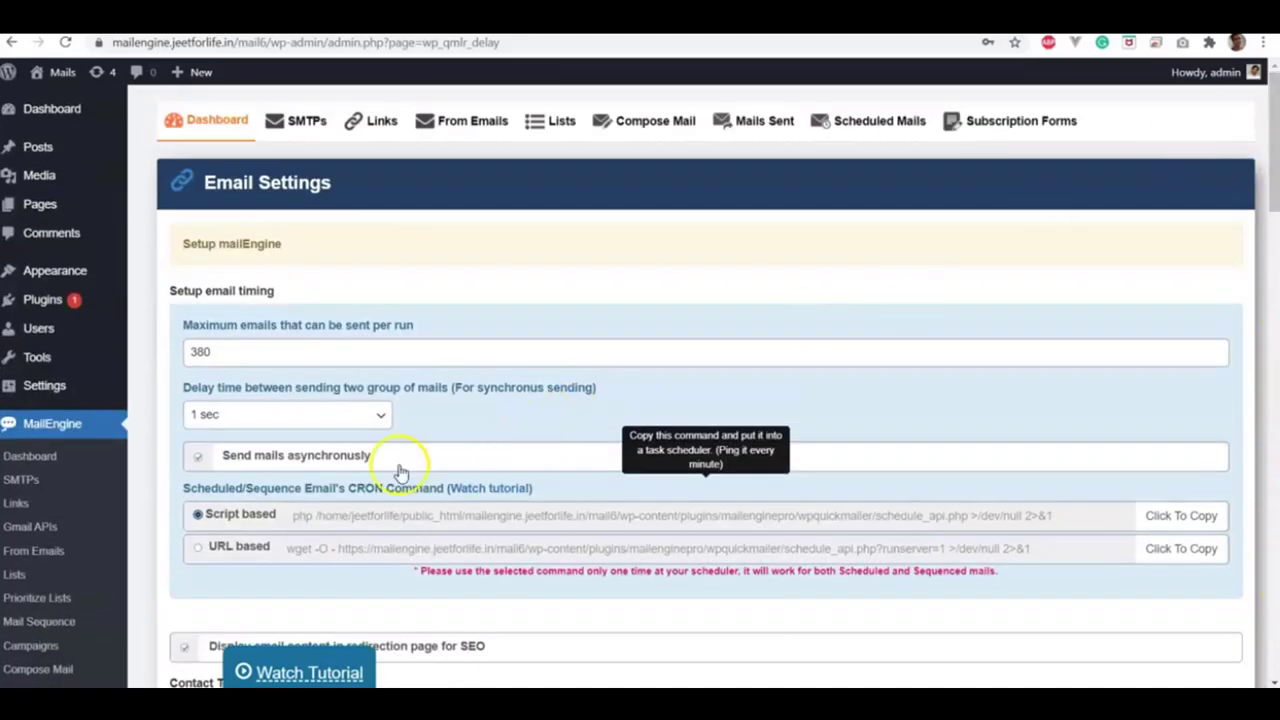
# Confirm Script based is selected and copy its cron command
pyautogui.click(199, 517)
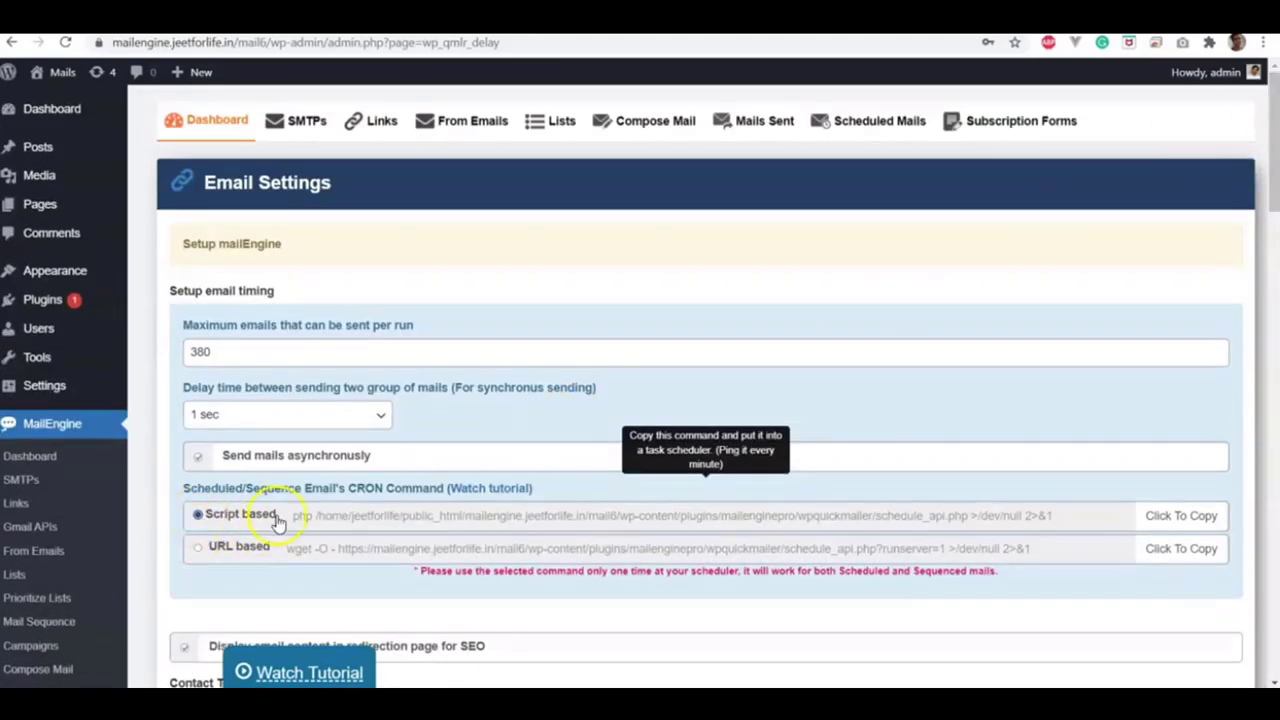
pyautogui.click(1178, 522)
pyautogui.click(1178, 520)
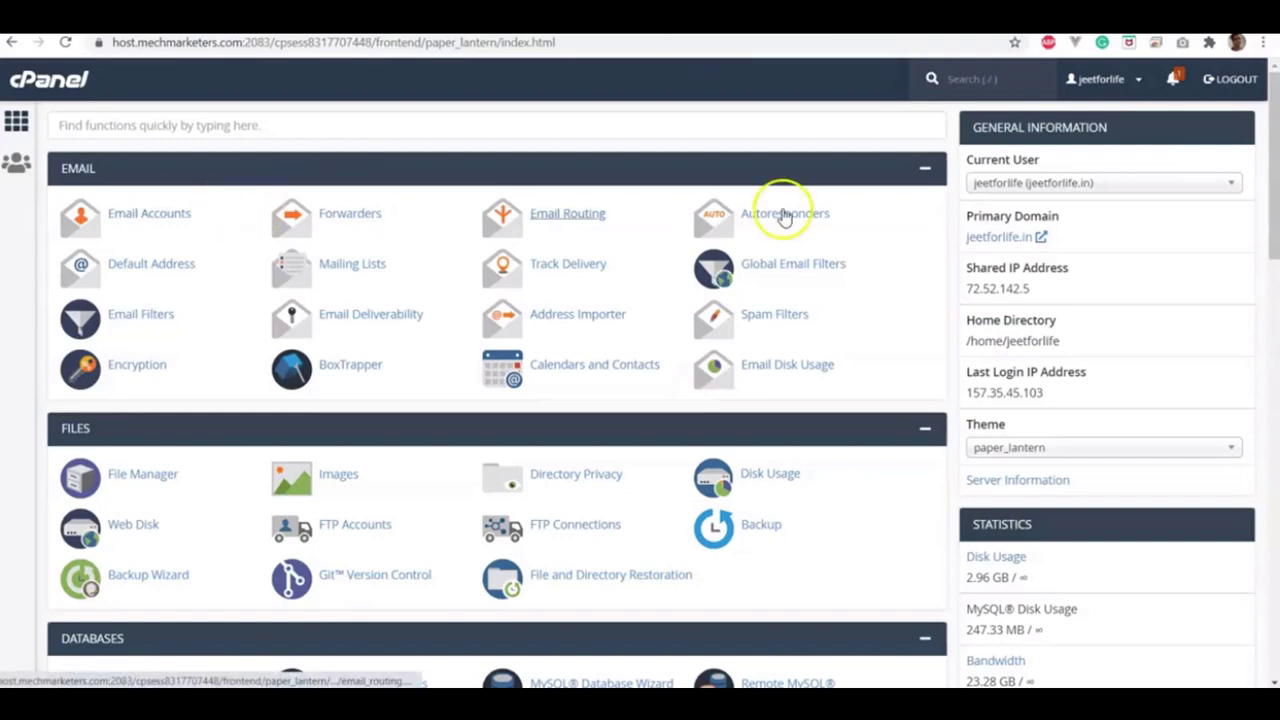
# Scroll to cPanel's Advanced section and open Cron Jobs
pyautogui.moveTo(1266, 138); pyautogui.dragTo(1257, 451)
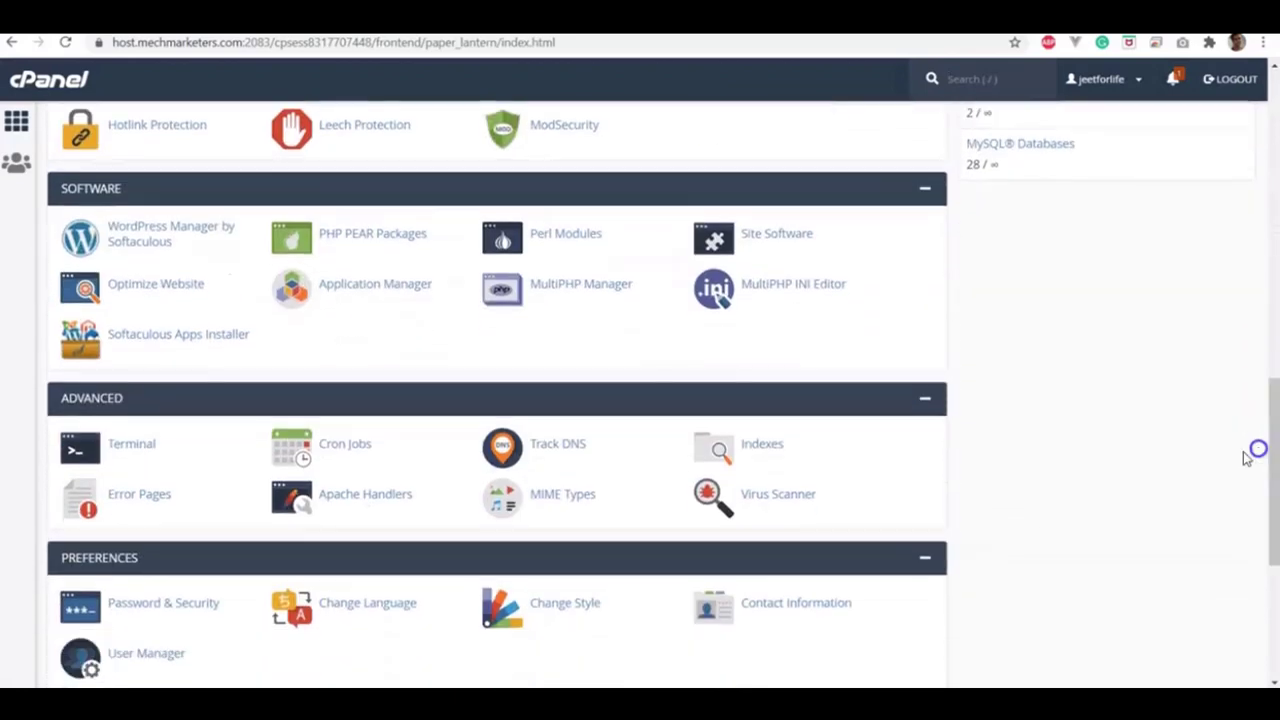
pyautogui.click(337, 451)
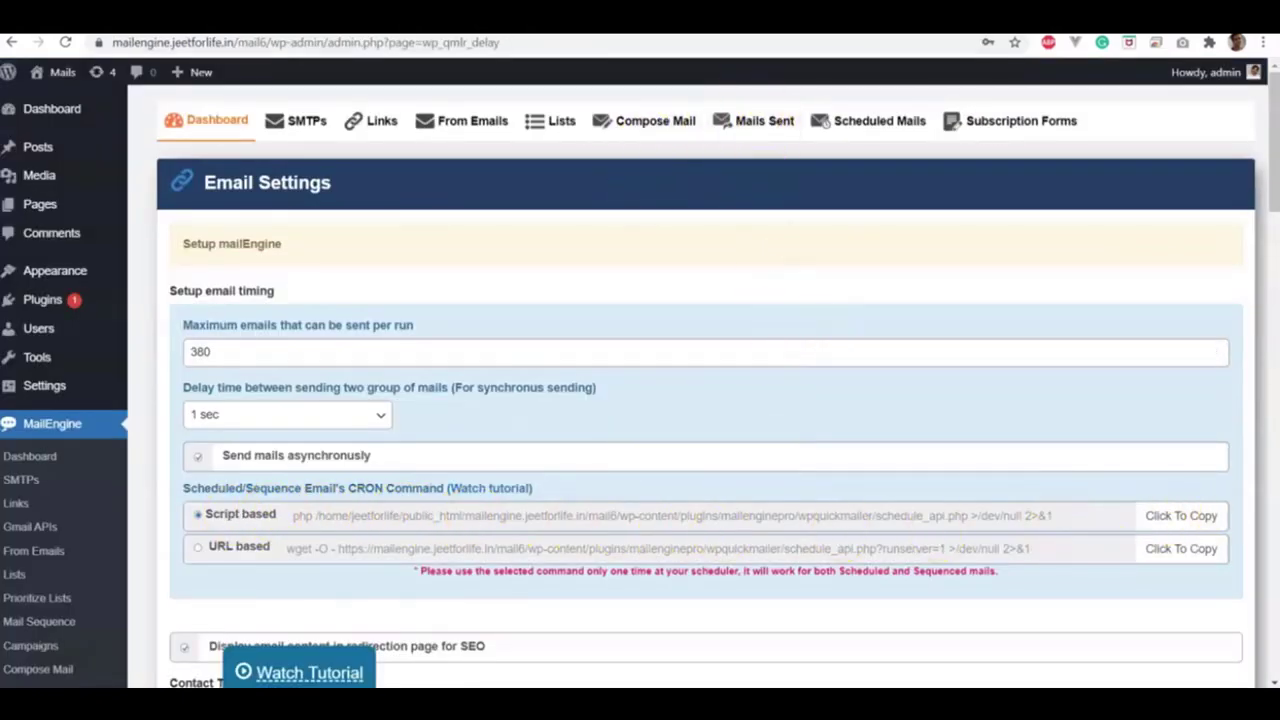
# Paste MailEngine's script-based schedule_api.php command into the new cron job's Command field
pyautogui.click(820, 20)
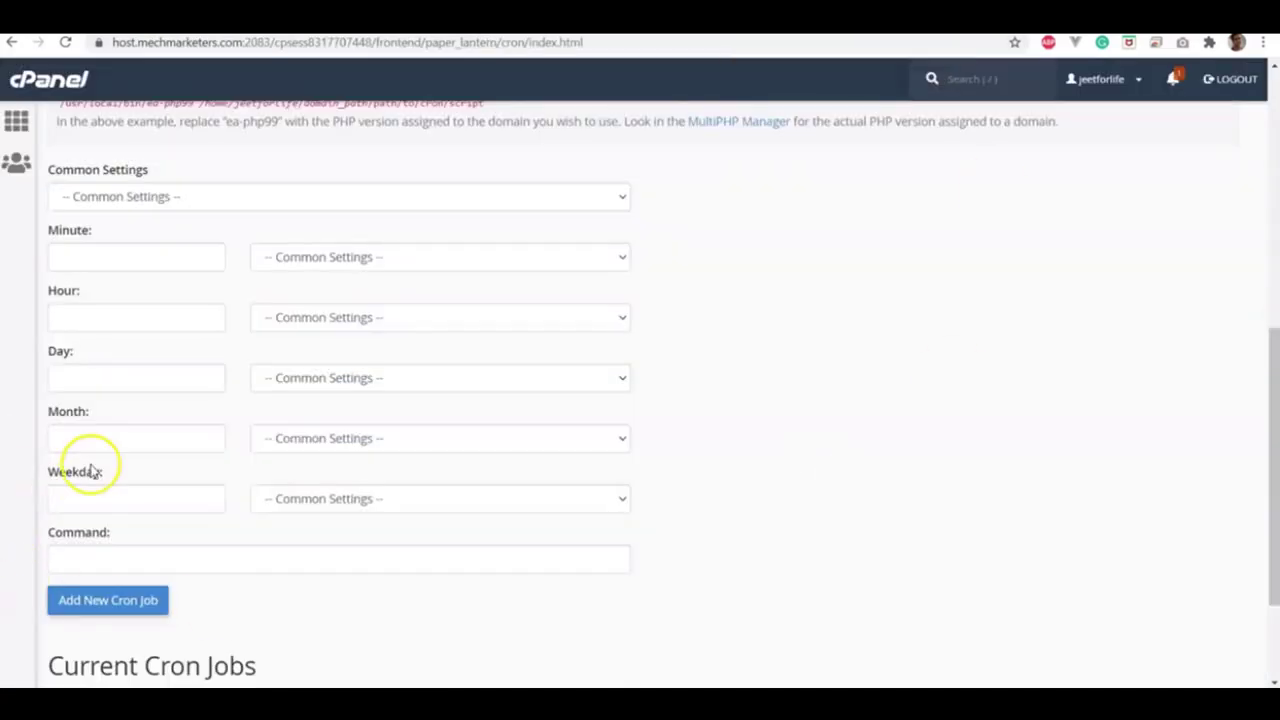
pyautogui.click(89, 561)
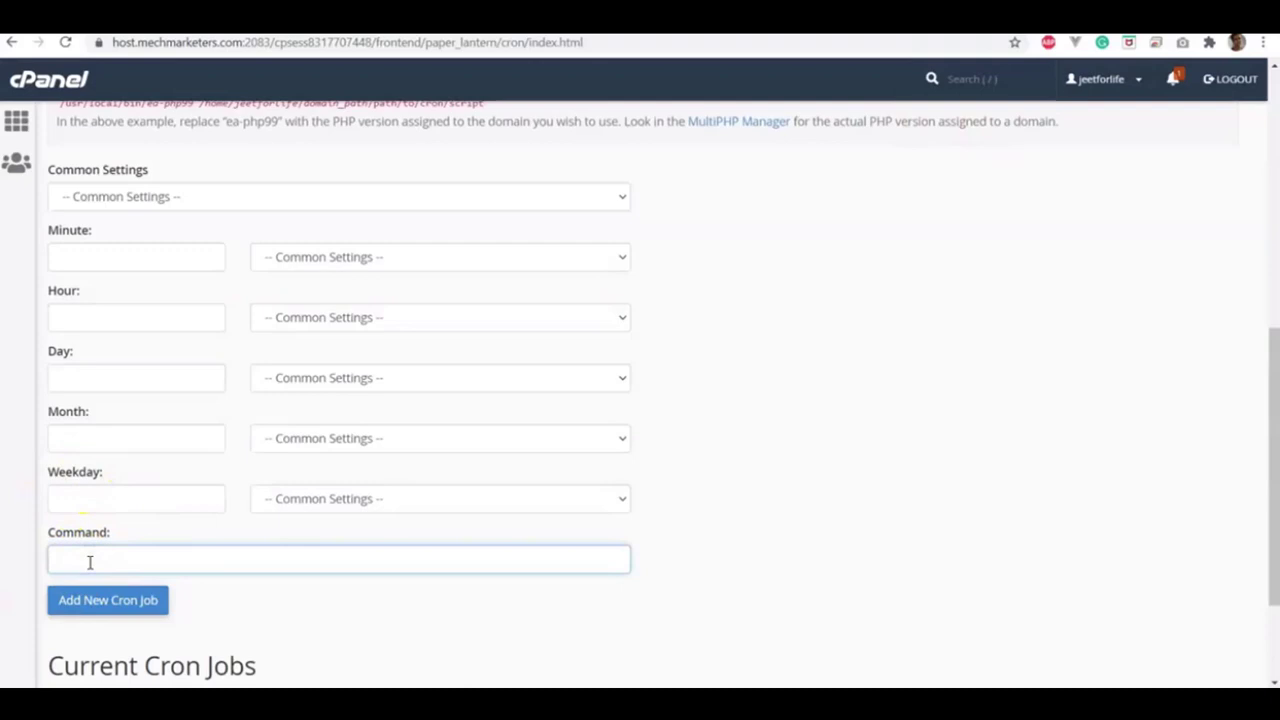
pyautogui.hotkey('ctrl', 'v')
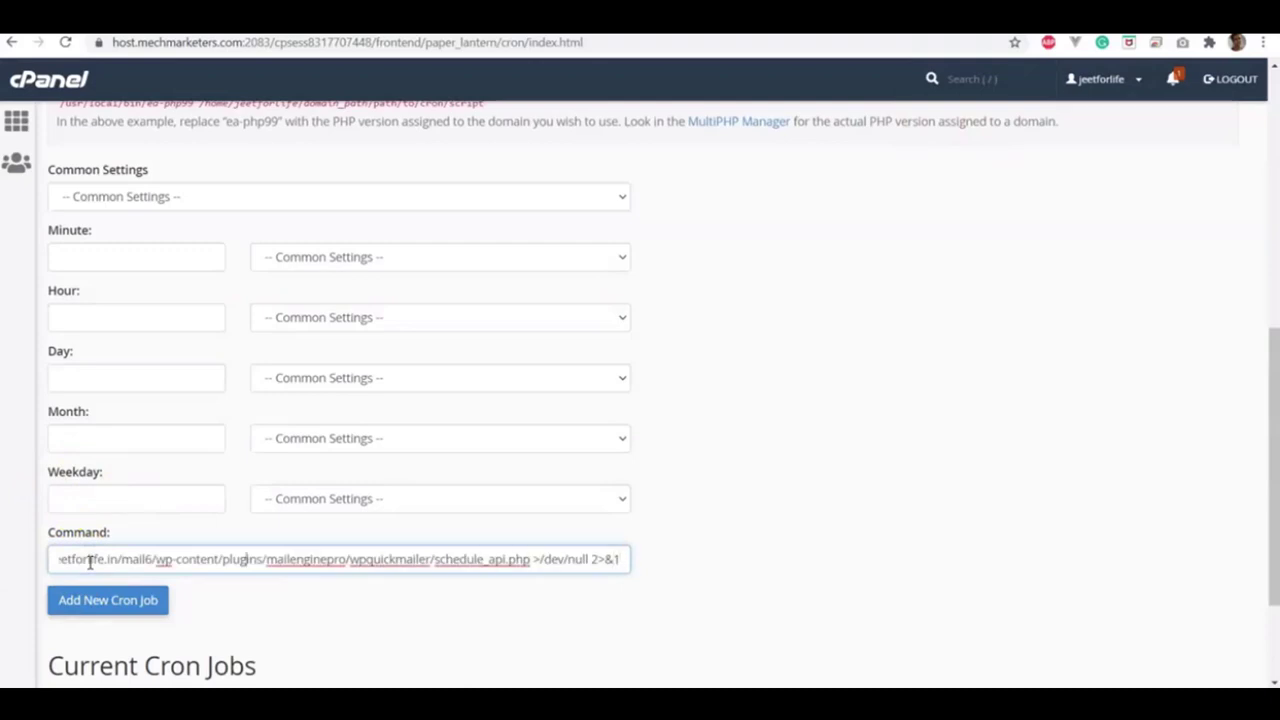
pyautogui.press('Left')
pyautogui.press('Left')
pyautogui.press('Left')
pyautogui.press('Left')
pyautogui.press('Left')
pyautogui.press('Left')
pyautogui.press('Left')
pyautogui.press('Left')
pyautogui.press('Left')
pyautogui.press('Left')
pyautogui.press('Left')
pyautogui.press('Left')
pyautogui.press('Left')
pyautogui.press('Left')
pyautogui.press('Left')
pyautogui.press('Left')
pyautogui.press('Left')
pyautogui.press('Left')
pyautogui.press('Left')
pyautogui.press('Left')
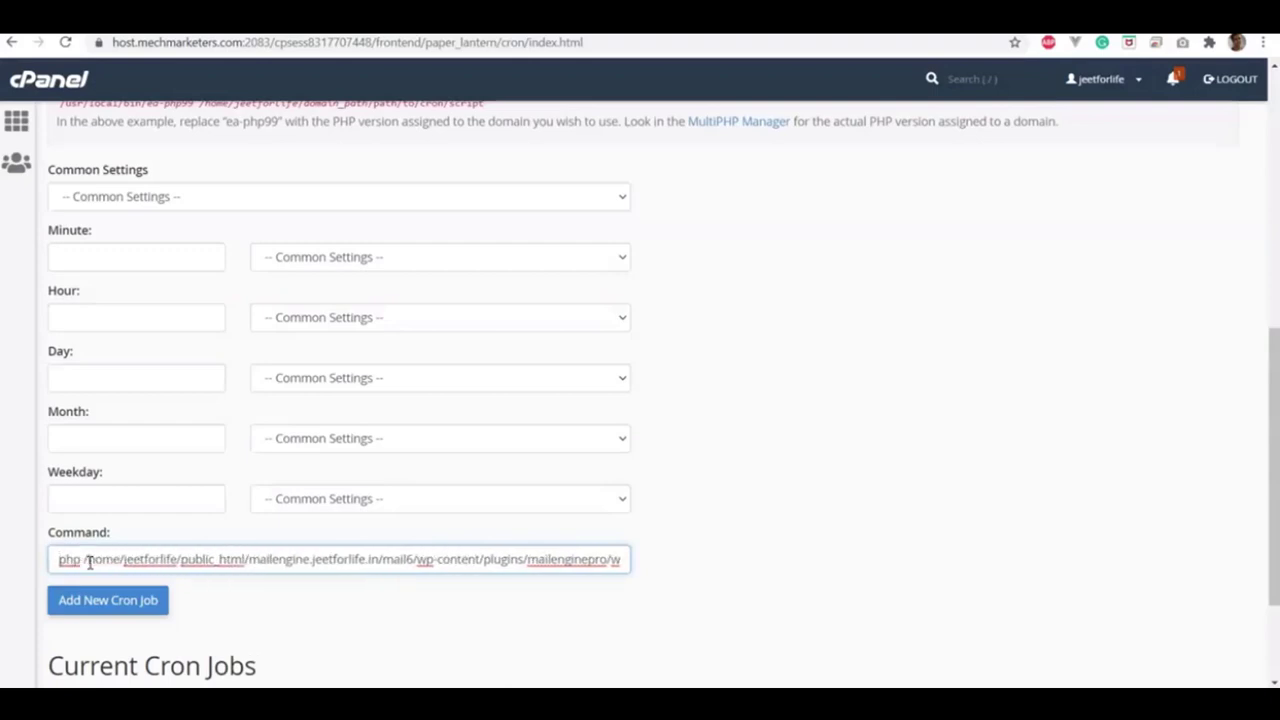
pyautogui.click(716, 345)
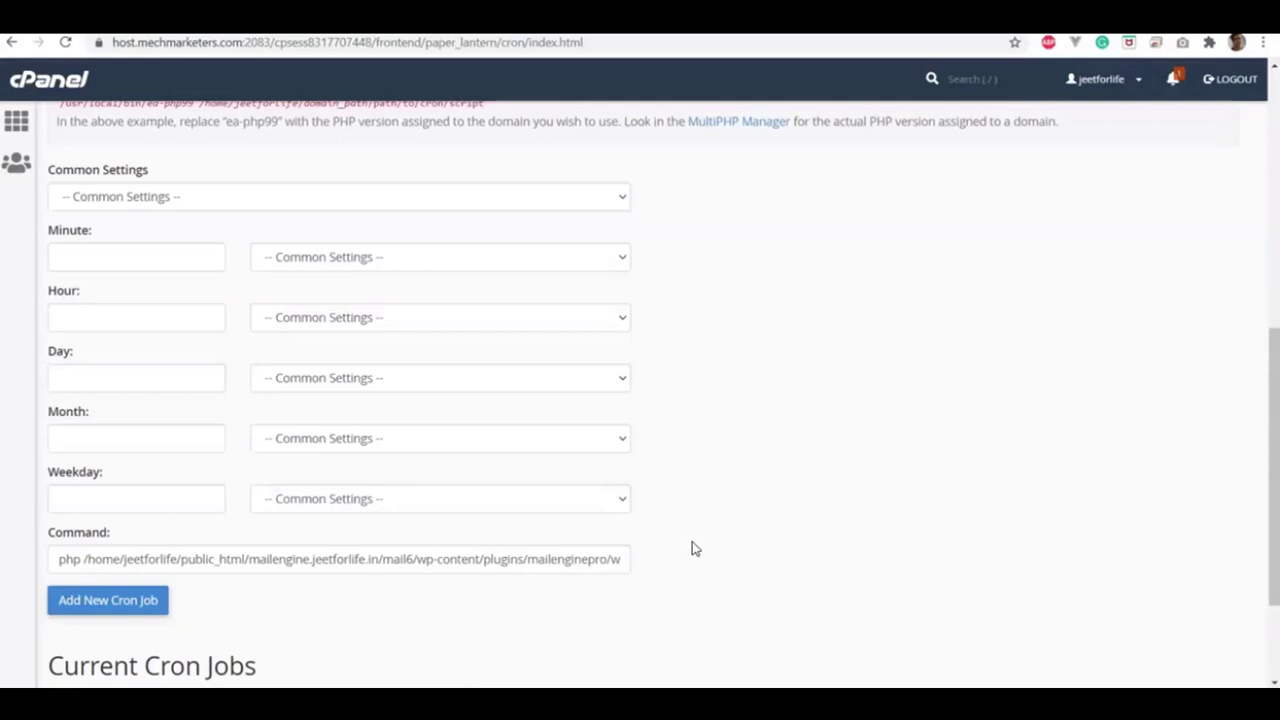
pyautogui.click(378, 548)
# Schedule the cron job Once Per Five Minutes, leaving the Minute field at */5
pyautogui.click(160, 198)
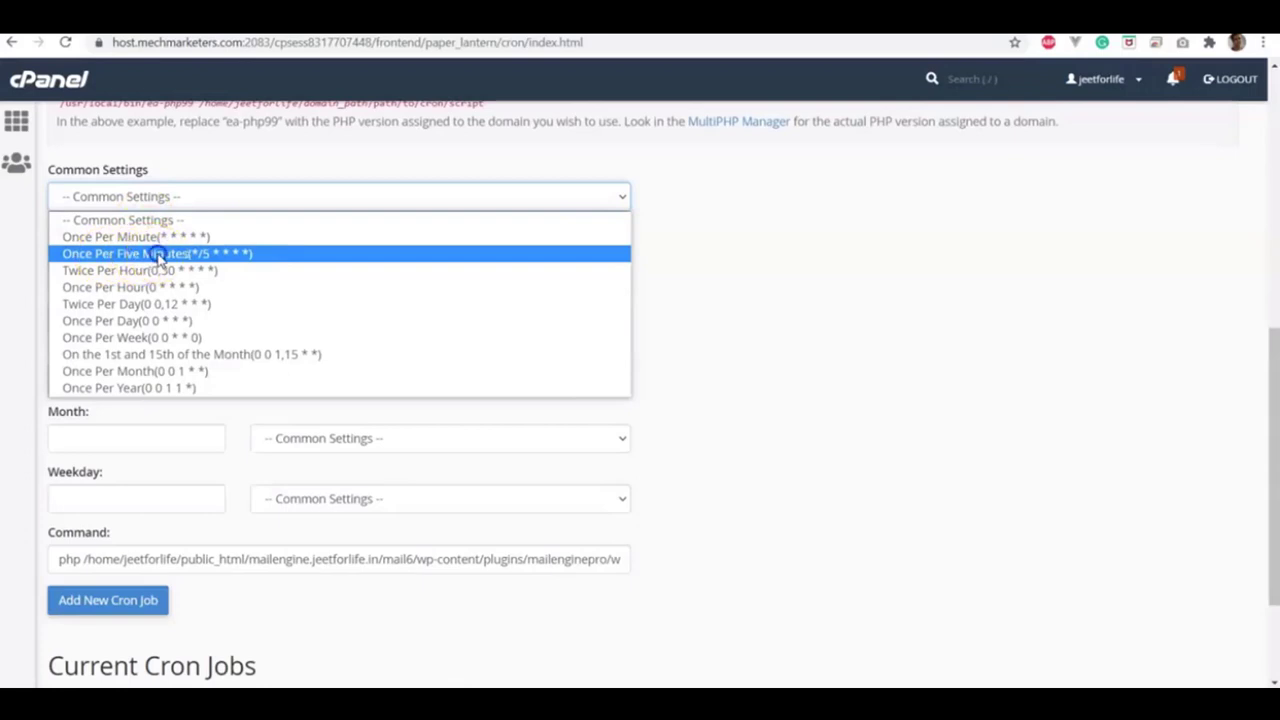
pyautogui.click(157, 254)
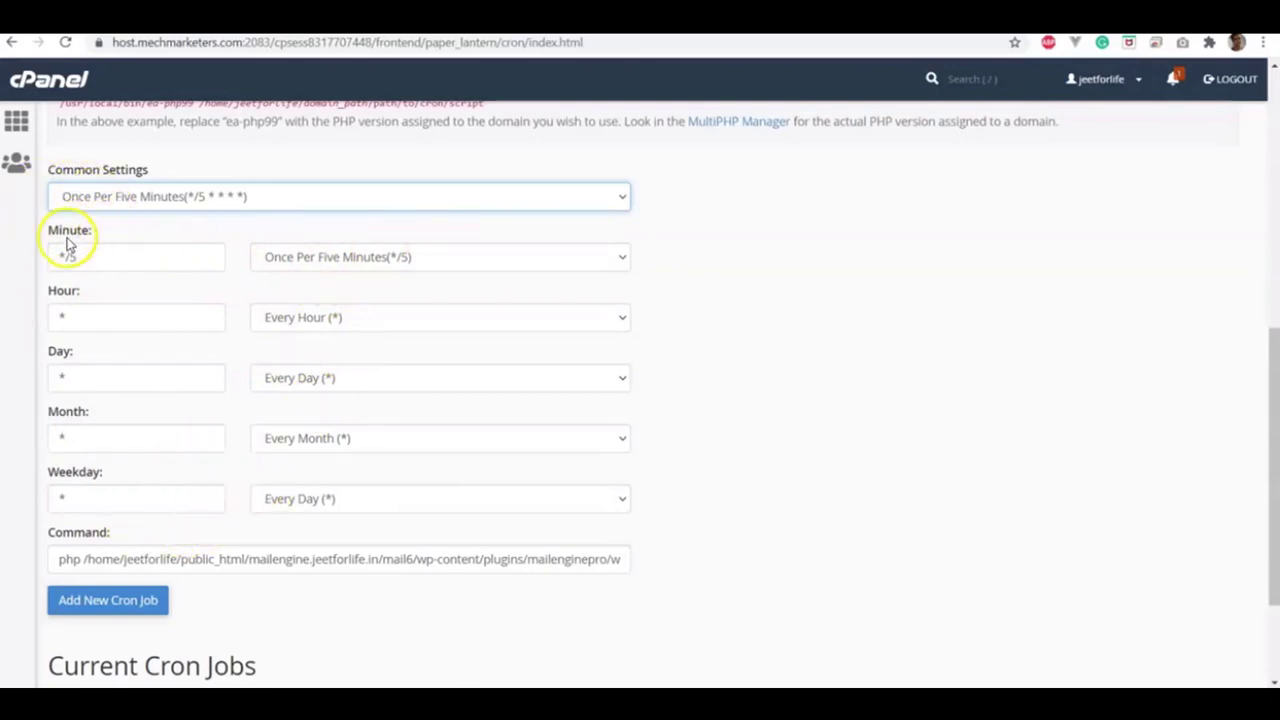
pyautogui.click(106, 258)
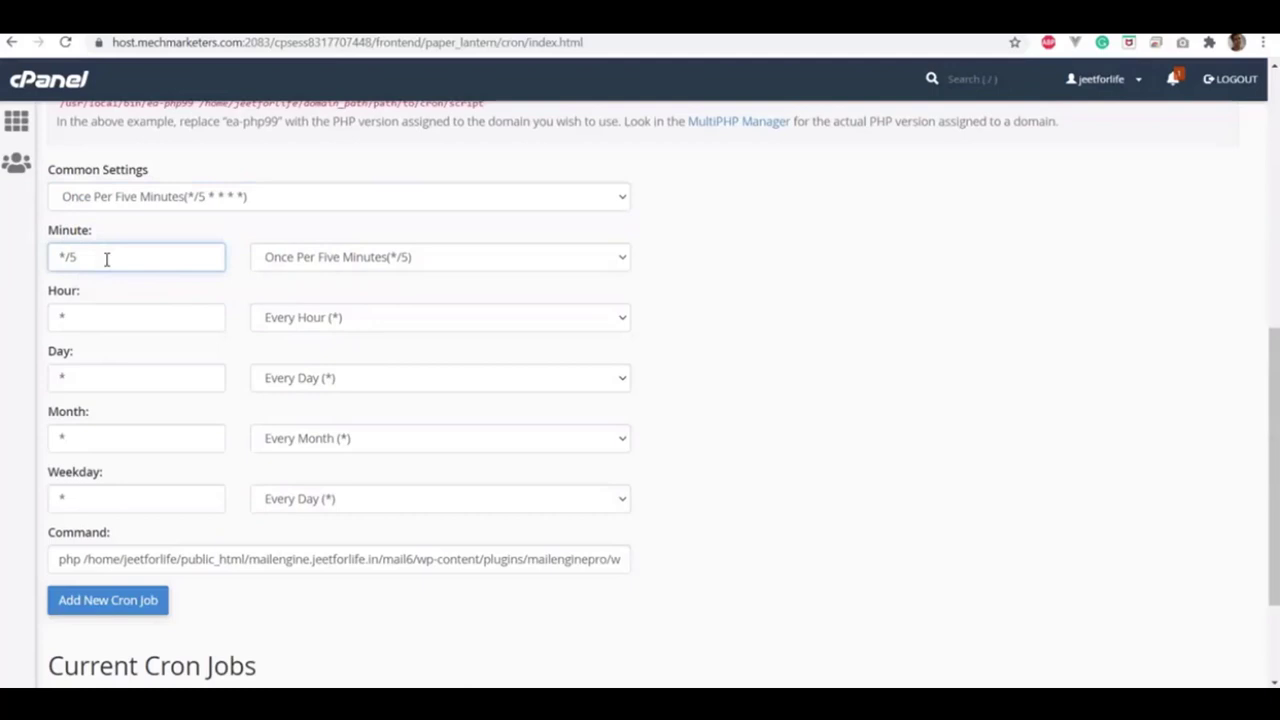
pyautogui.press('BackSpace')
pyautogui.write('2')
pyautogui.press('BackSpace')
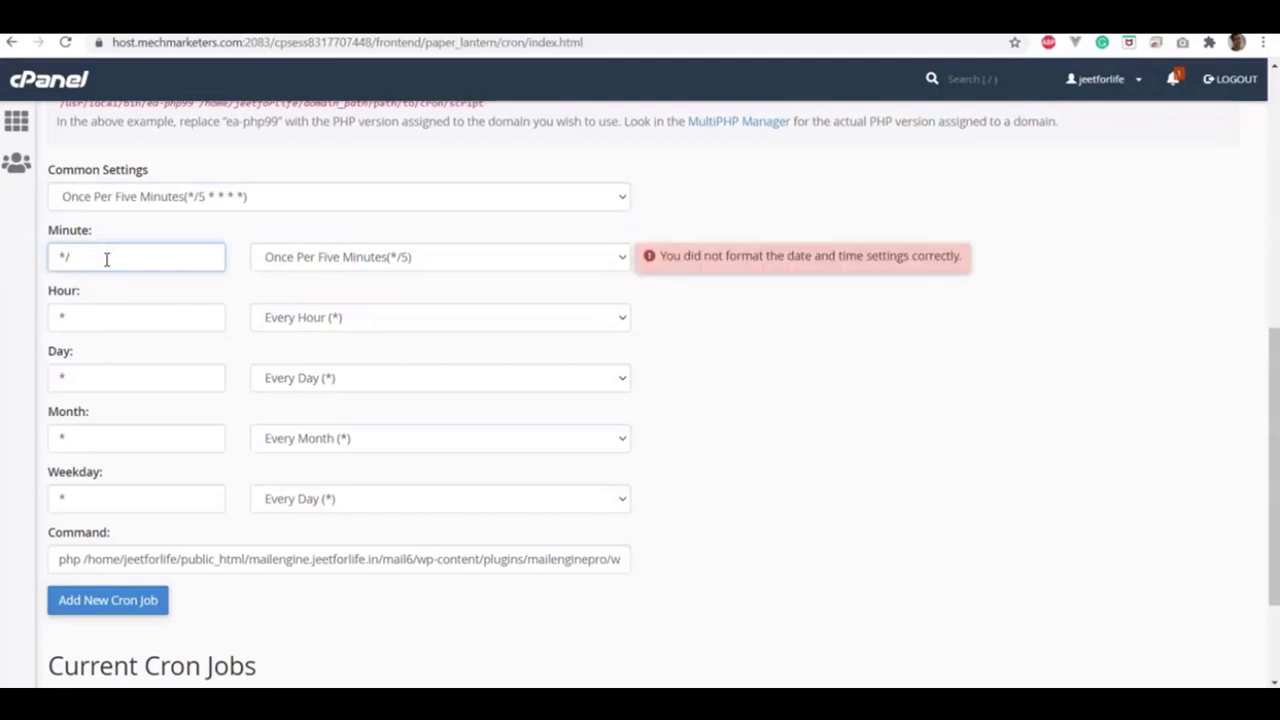
pyautogui.write('5')
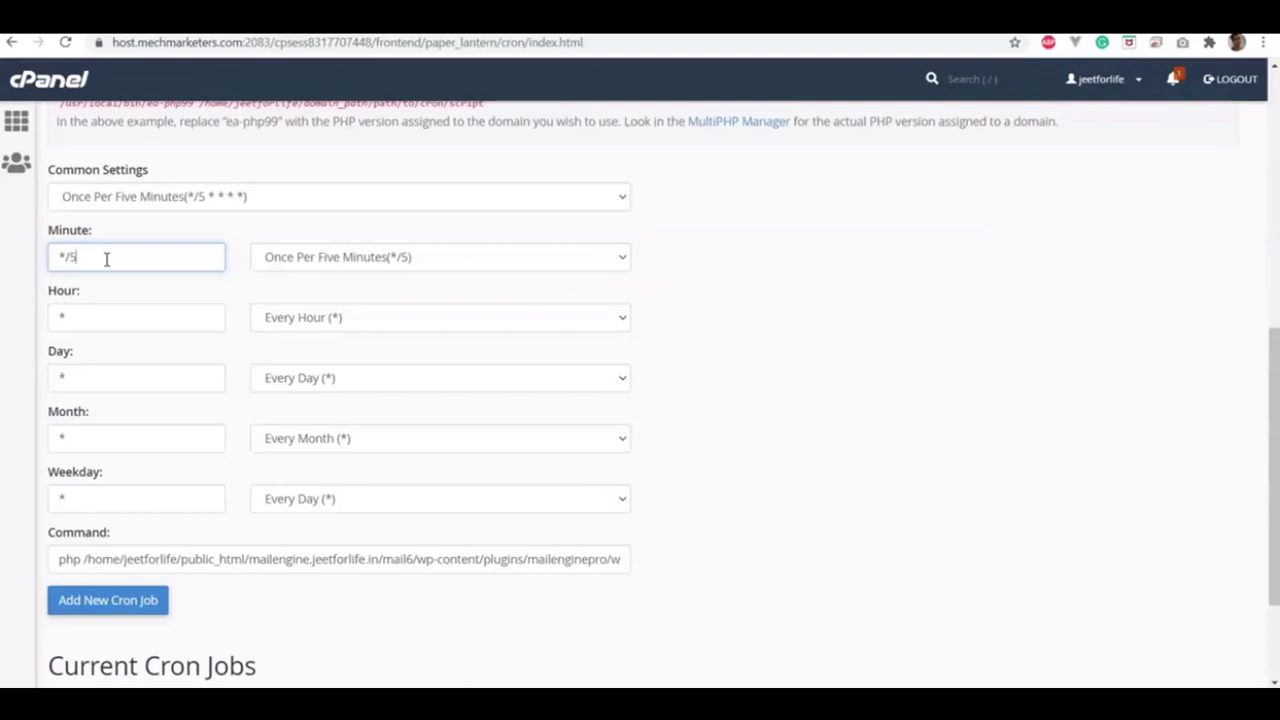
# Review the pasted PHP command and its file path in the Command field
pyautogui.click(72, 548)
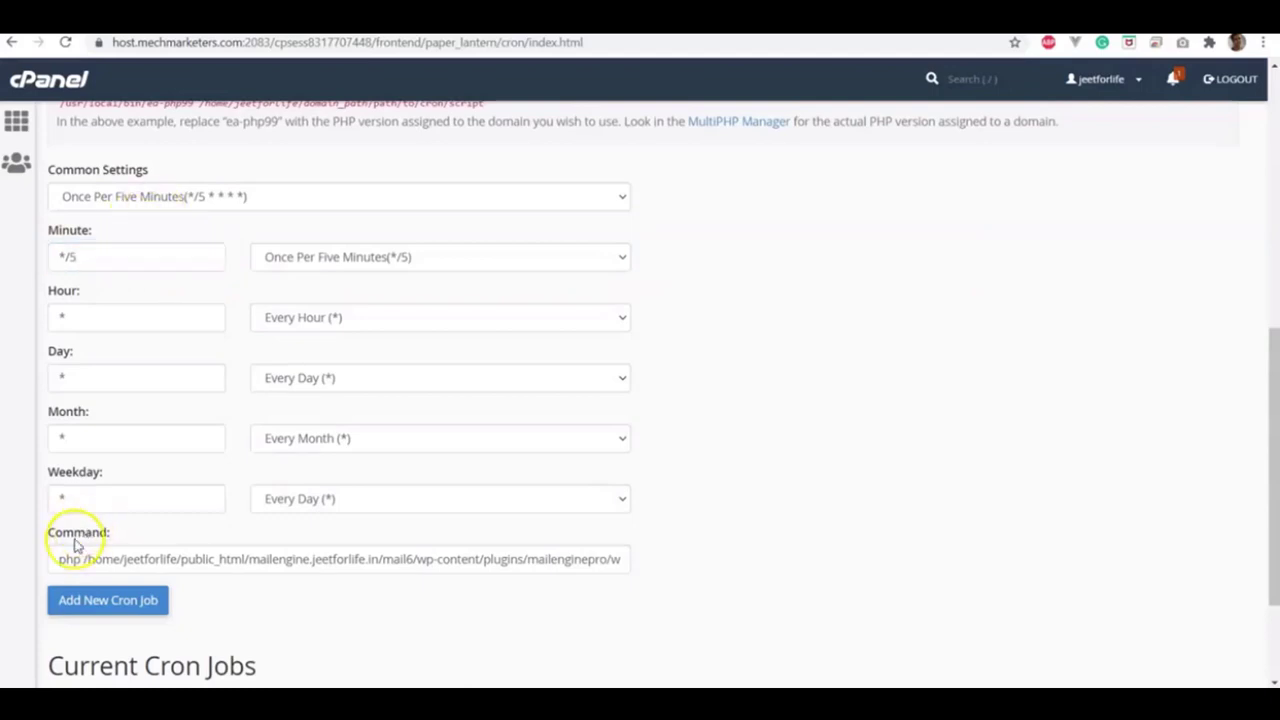
pyautogui.click(630, 561)
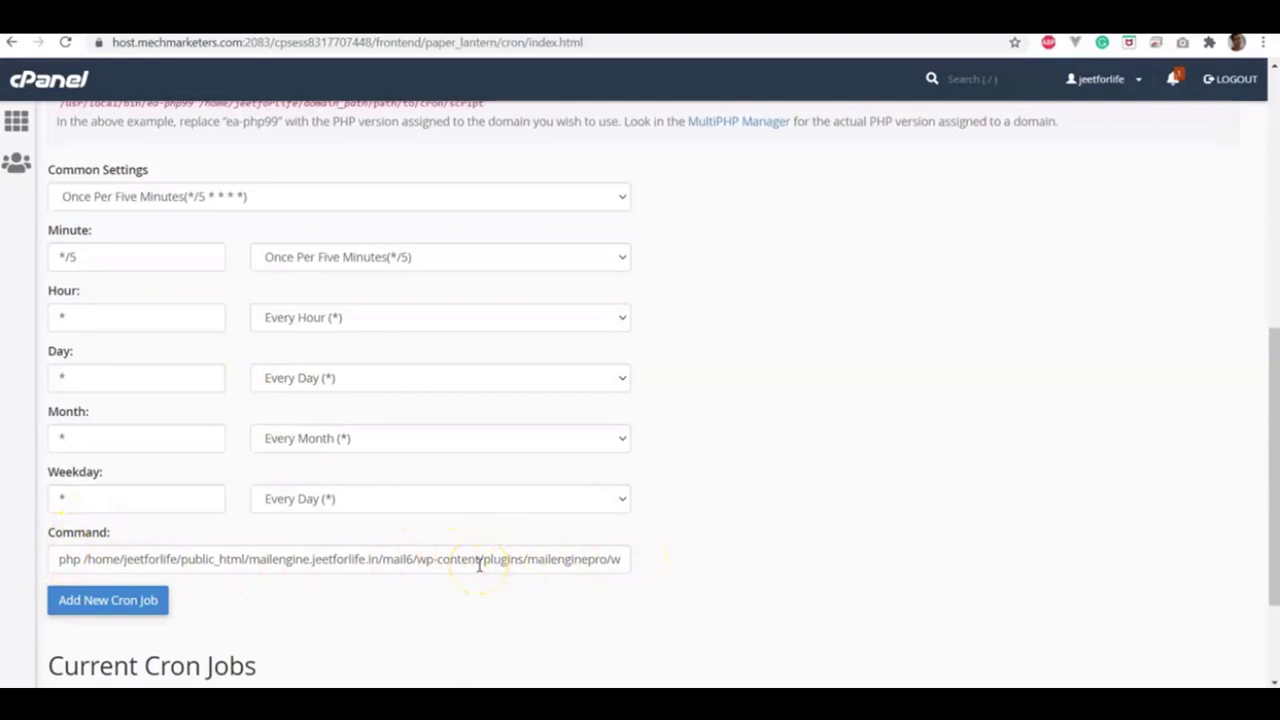
pyautogui.click(241, 565)
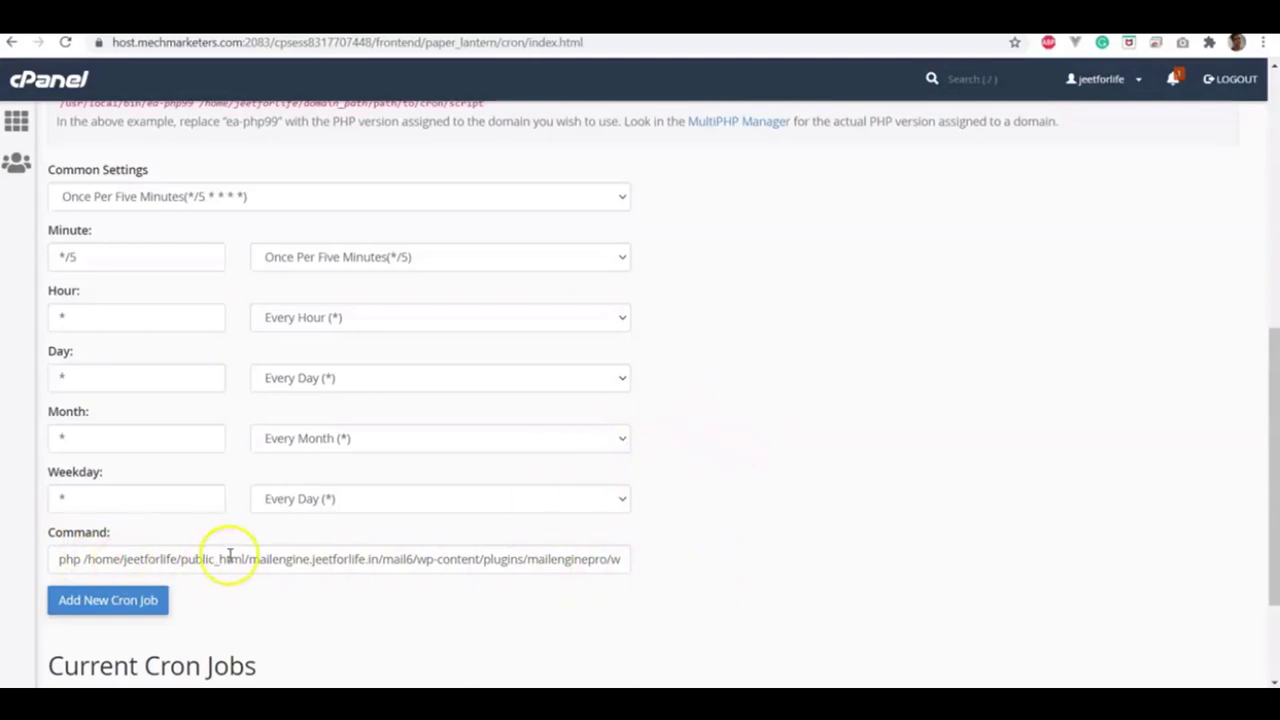
# Review the existing */3 cron job and the new form, then return to MailEngine's Email Settings
pyautogui.click(128, 600)
pyautogui.scroll(-1, 200, 480)
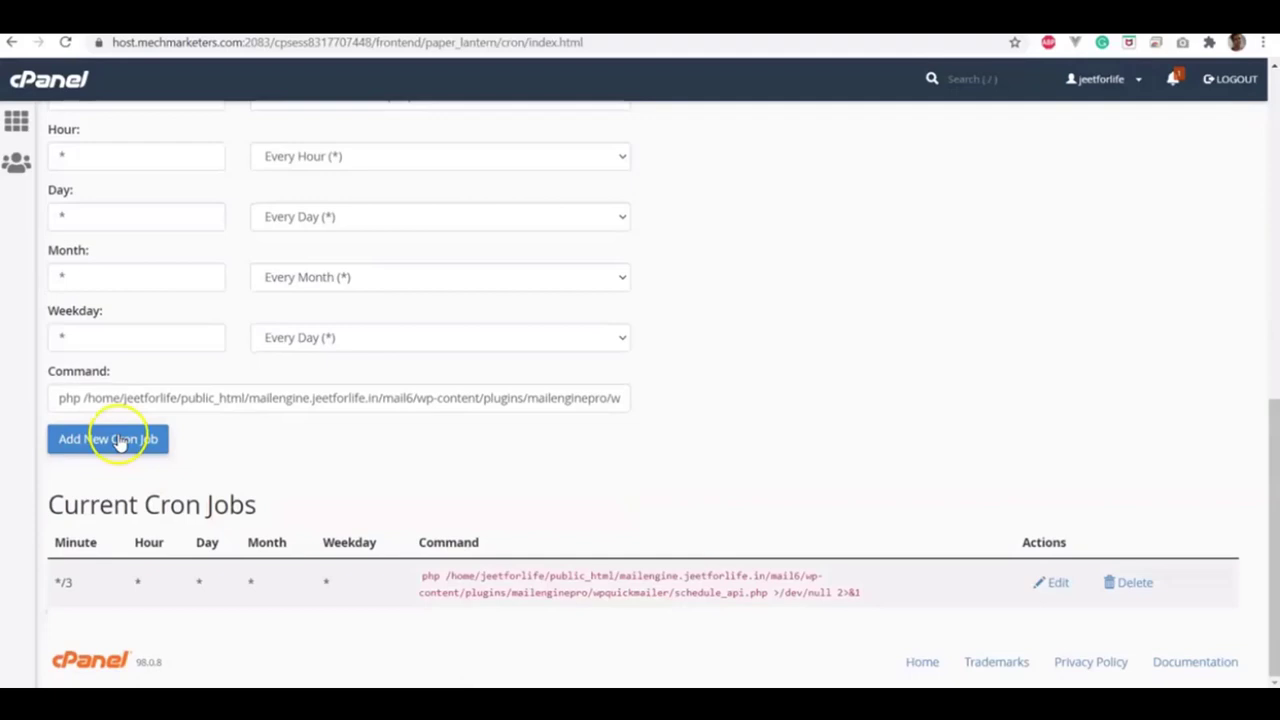
pyautogui.scroll(2, 246, 390)
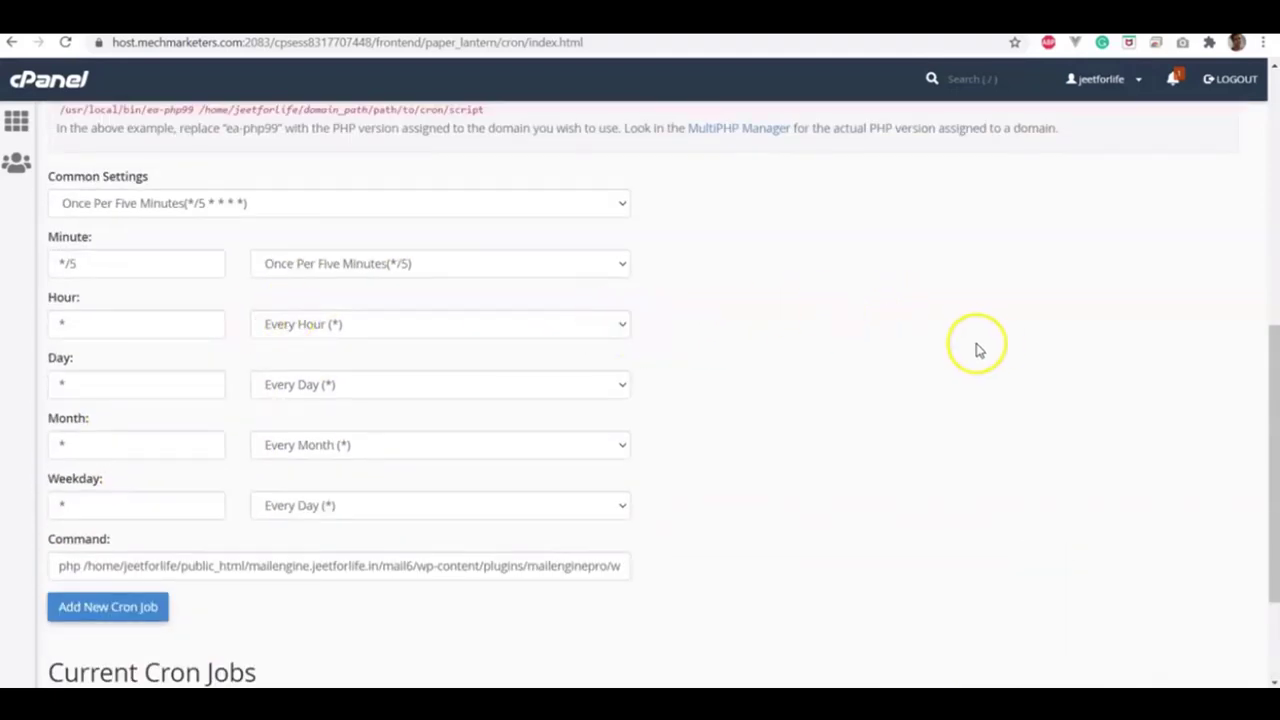
pyautogui.scroll(1, 1031, 351)
pyautogui.scroll(-2, 1000, 351)
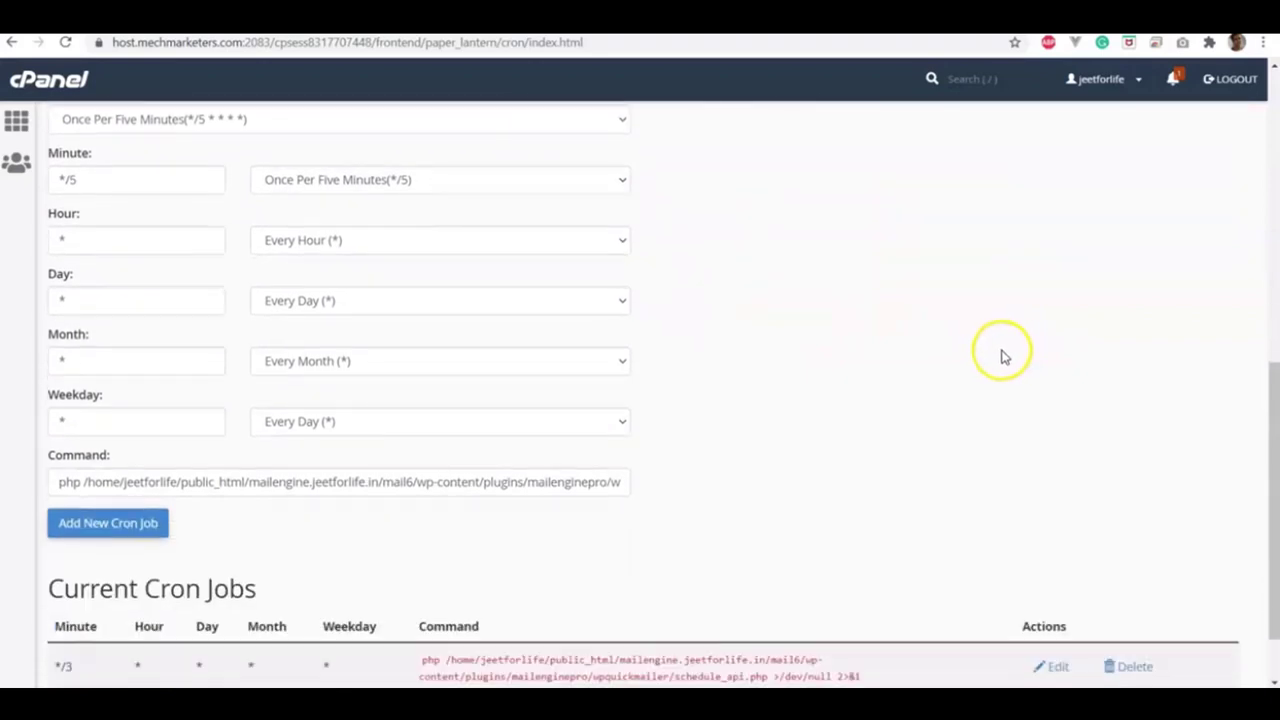
pyautogui.scroll(1, 1003, 354)
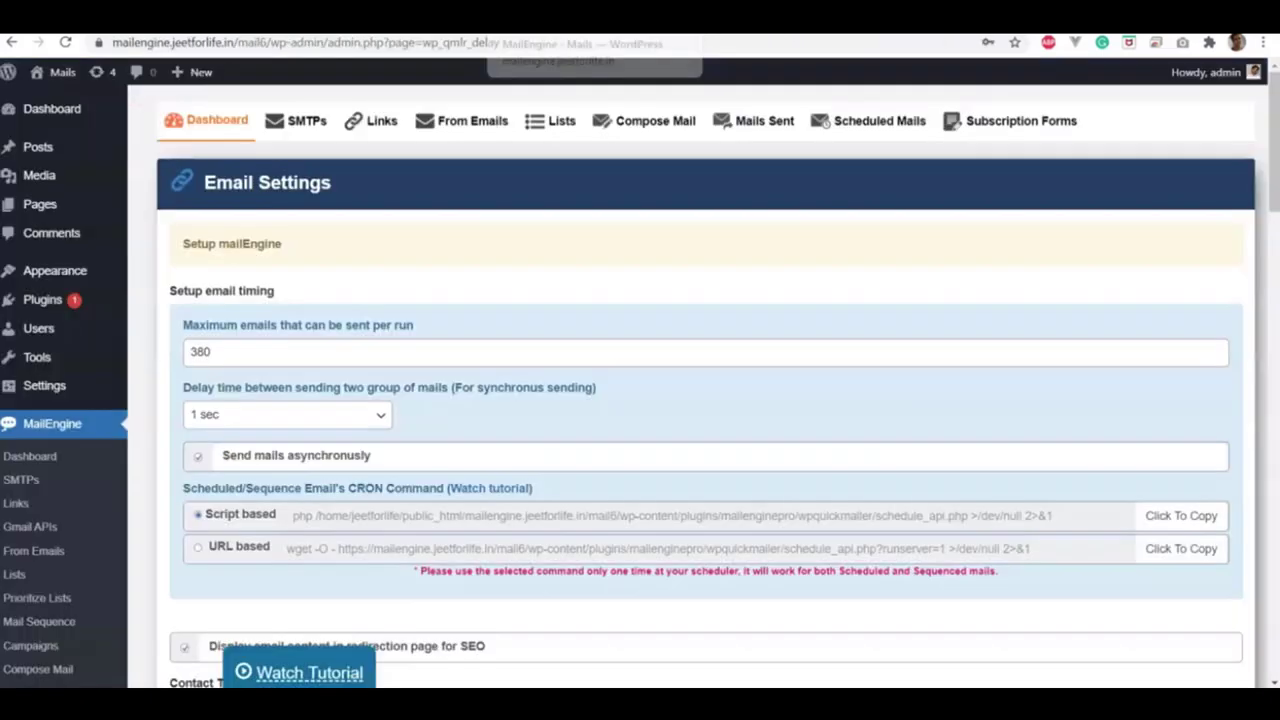
pyautogui.click(510, 20)
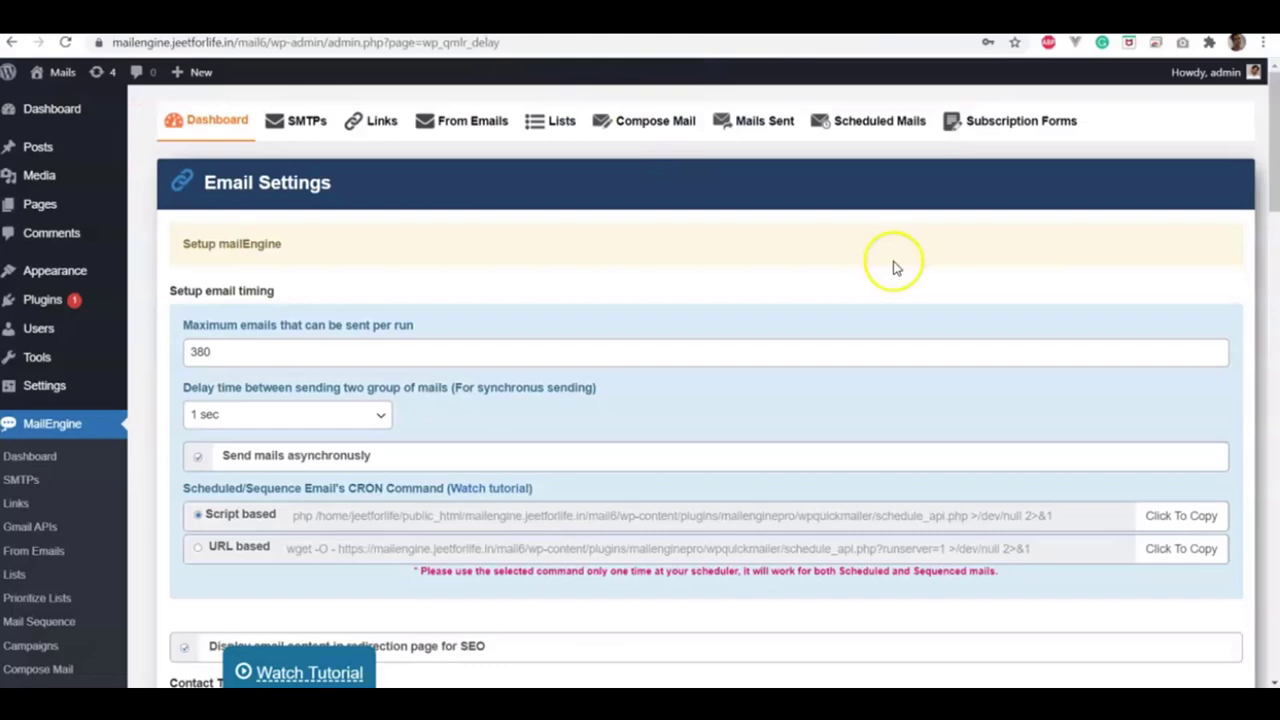
# Check the 380 emails-per-run value unchanged, then start editing the cron job's Minute field
pyautogui.click(243, 354)
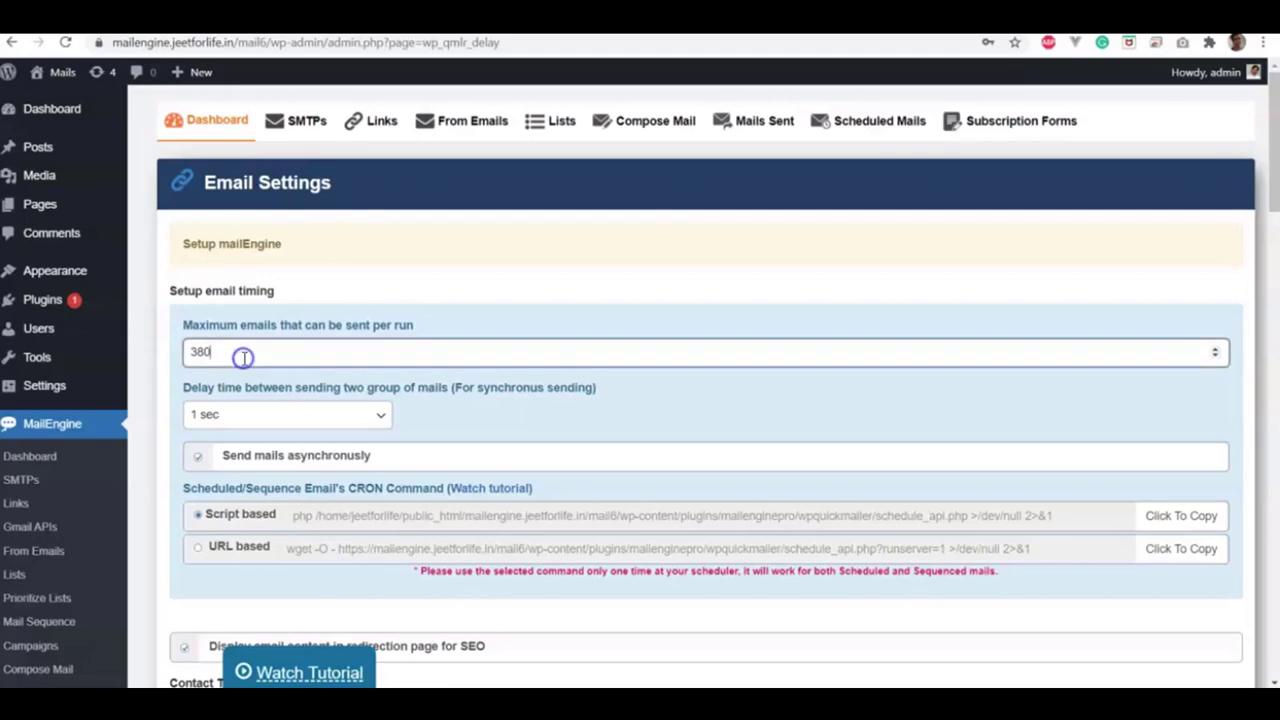
pyautogui.moveTo(240, 352); pyautogui.dragTo(171, 349)
pyautogui.click(257, 353)
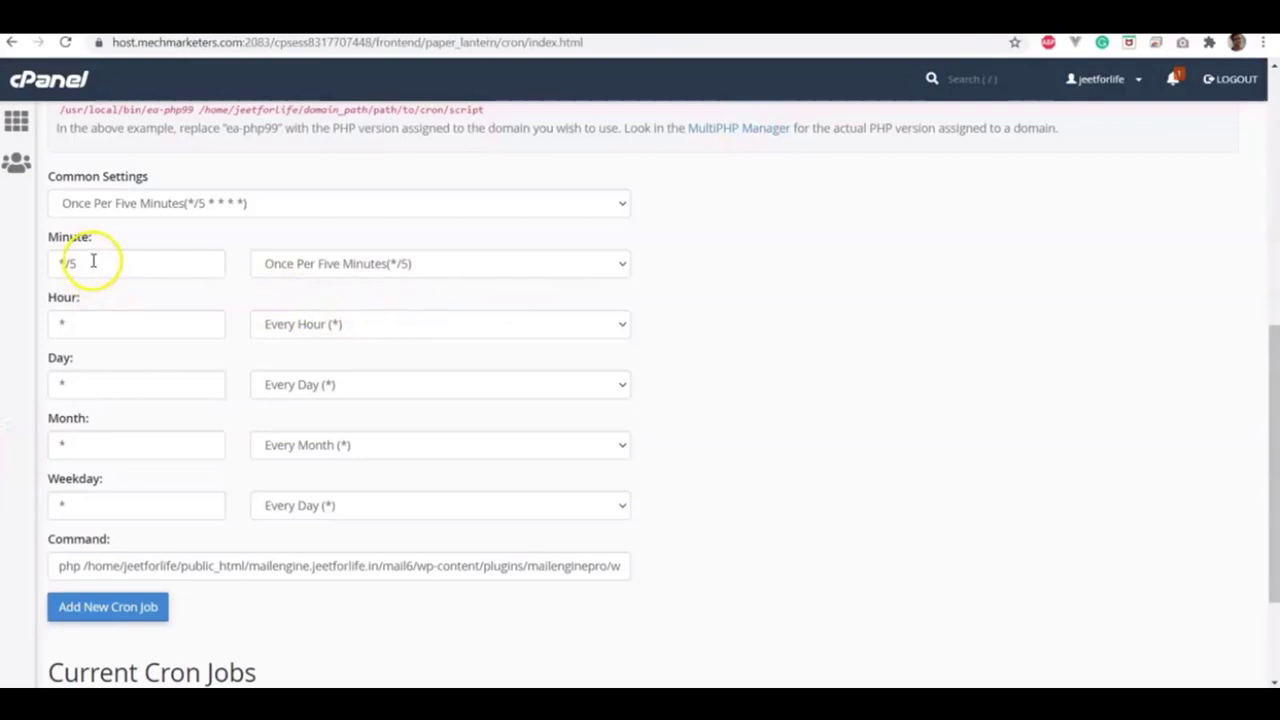
pyautogui.click(93, 260)
# Change the cron Minute value from */5 to */2
pyautogui.press('BackSpace')
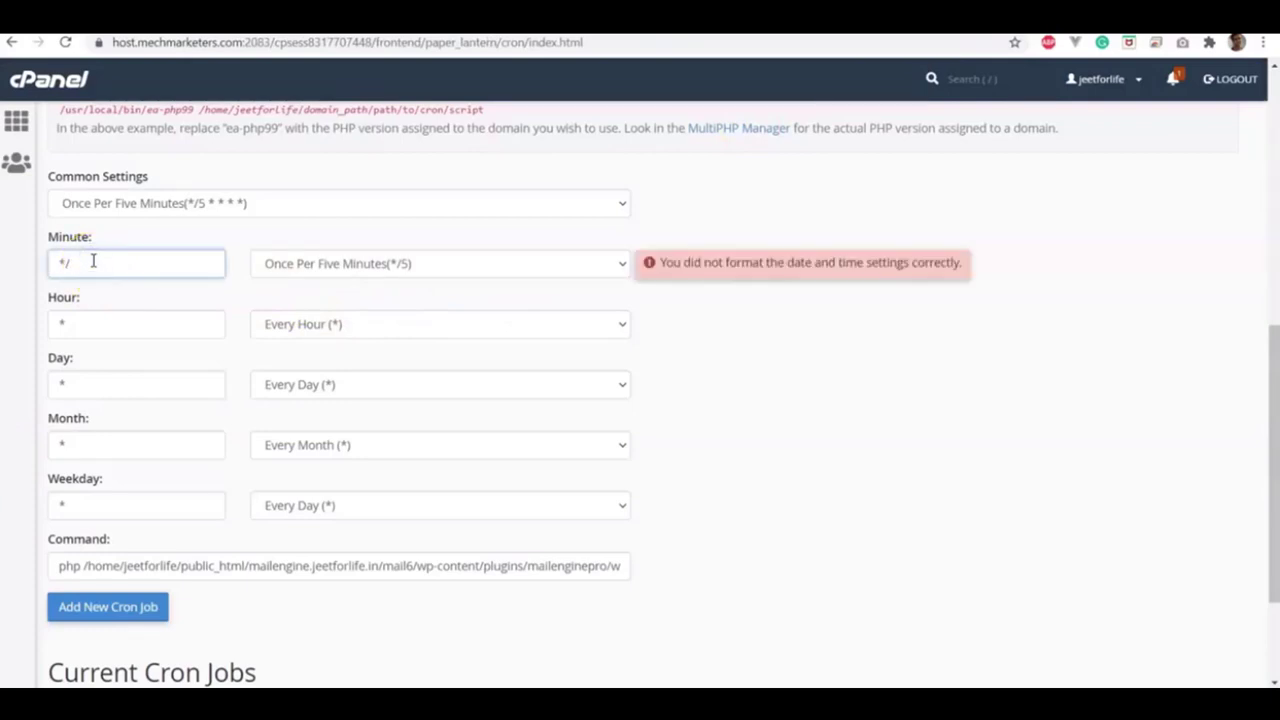
pyautogui.write('2')
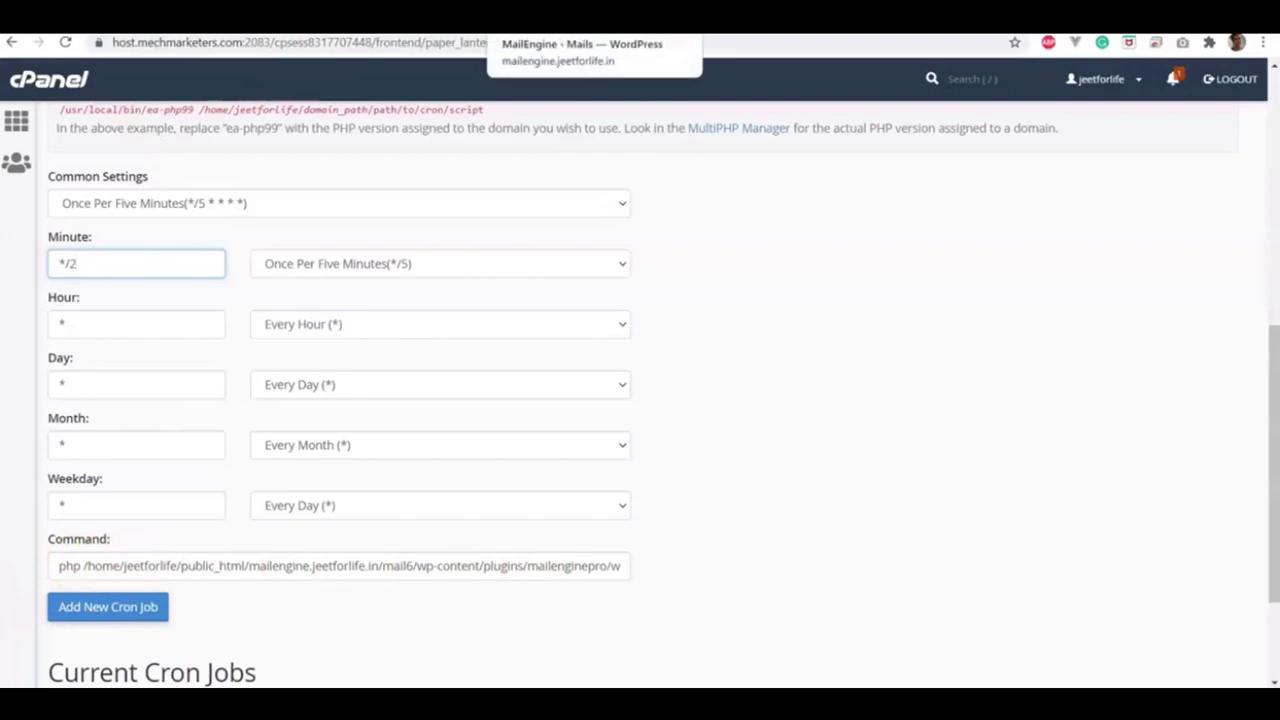
# Compare MailEngine's 380 emails per run setting against the cPanel cron form, then return to WordPress
pyautogui.click(520, 20)
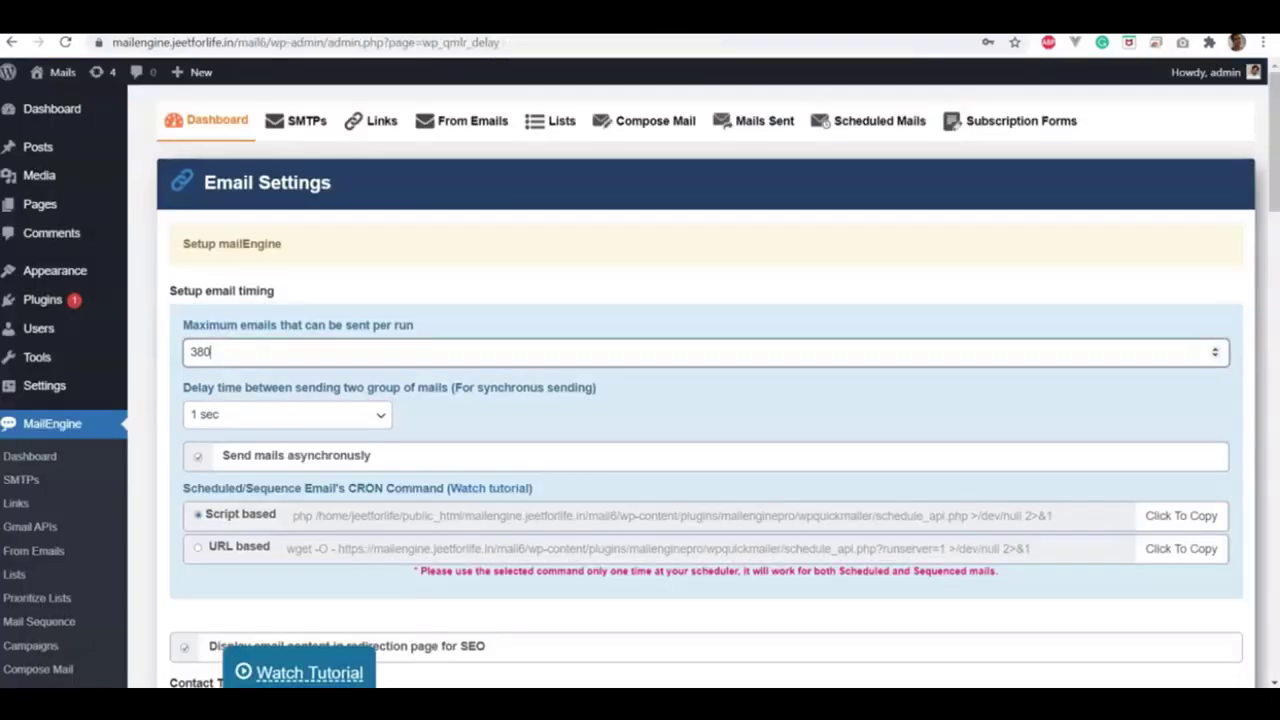
pyautogui.click(180, 352)
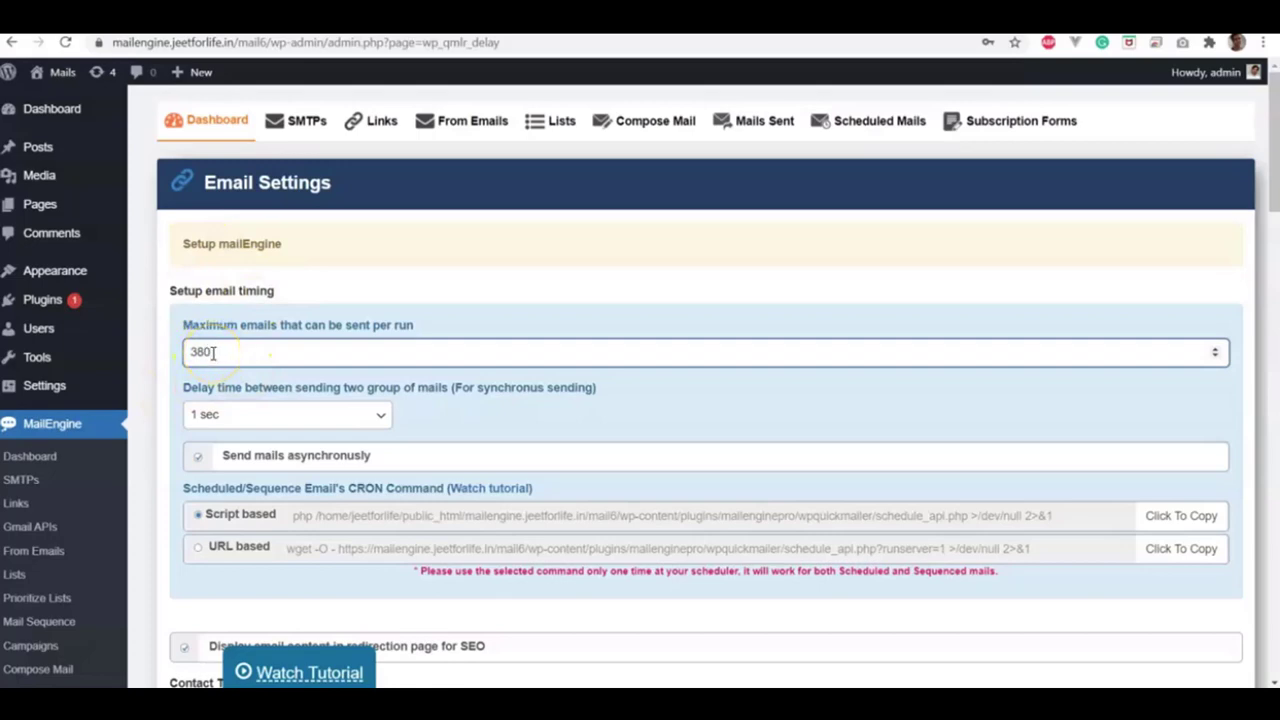
pyautogui.click(740, 20)
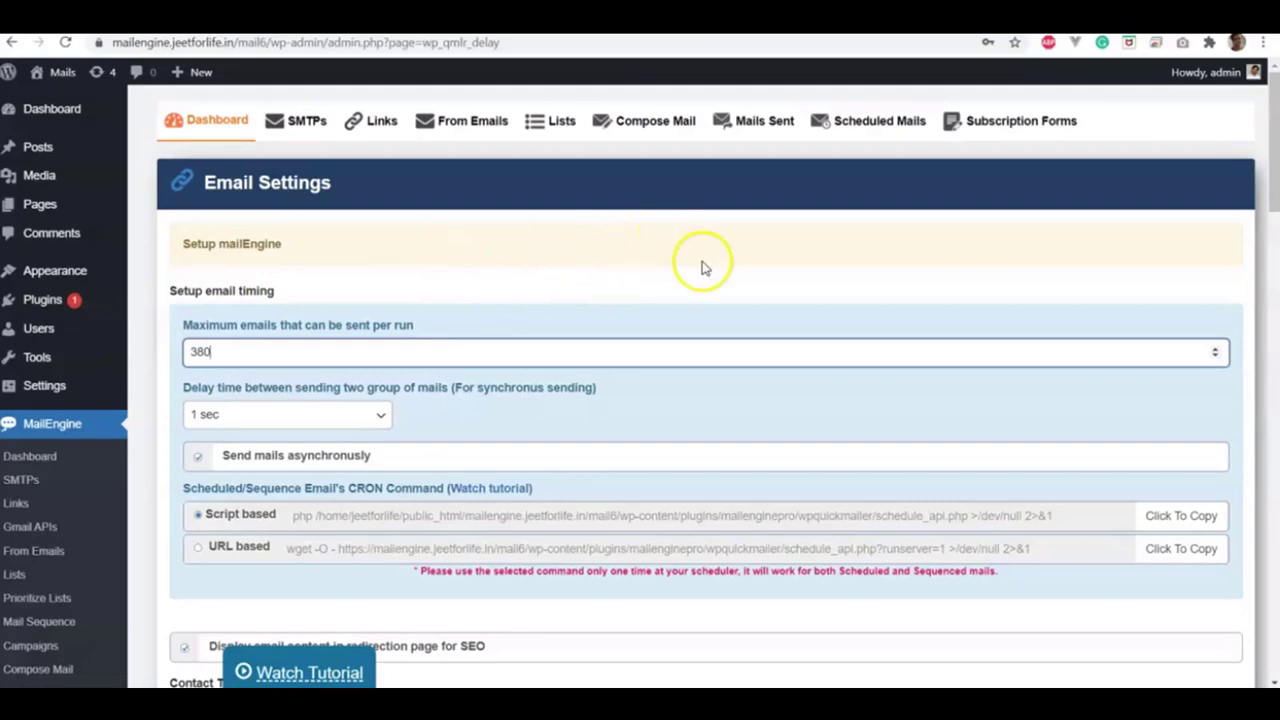
pyautogui.scroll(-1, 704, 356)
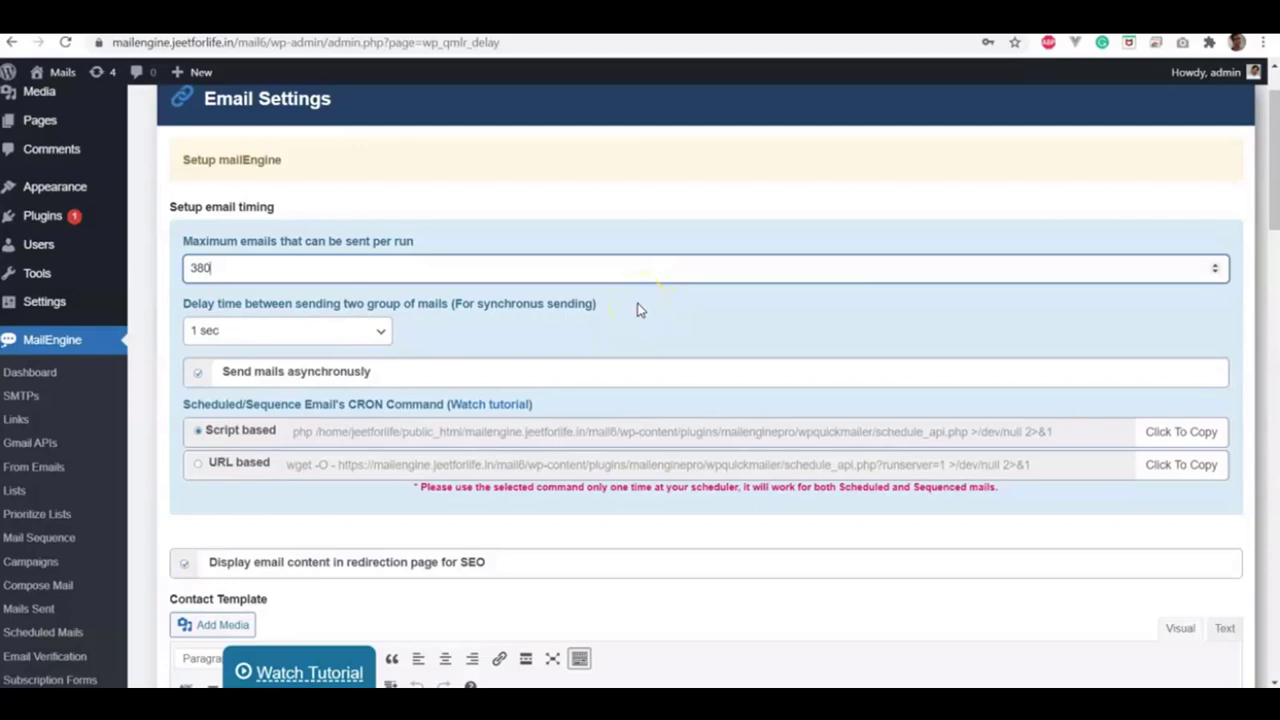
# Tick Send mails asynchronously in MailEngine and scroll down toward Save Settings
pyautogui.click(250, 362)
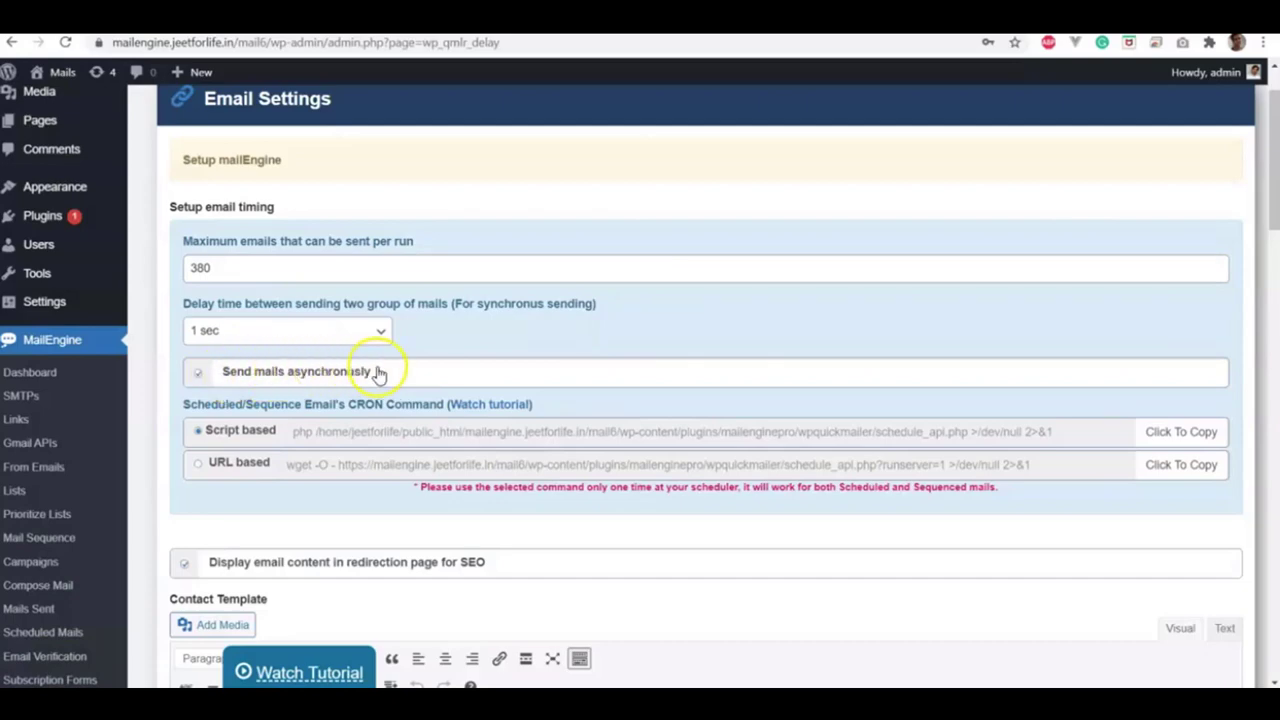
pyautogui.click(199, 374)
pyautogui.click(200, 374)
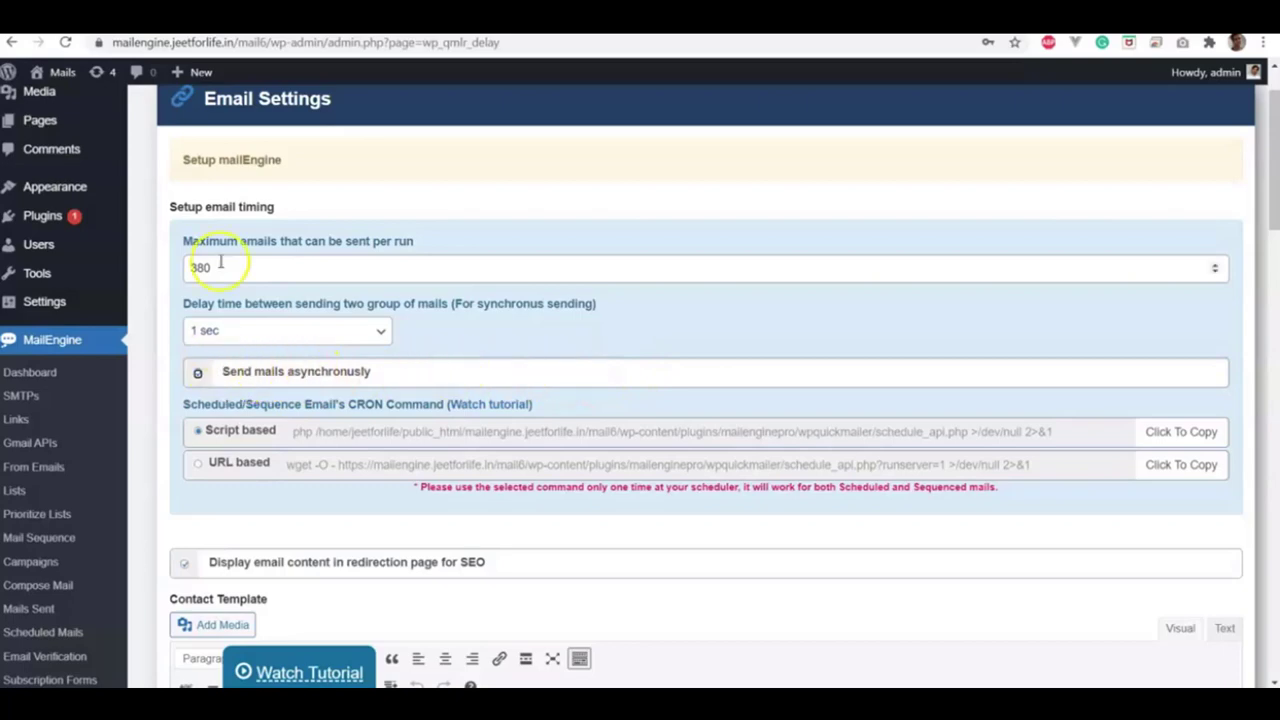
pyautogui.moveTo(369, 425)
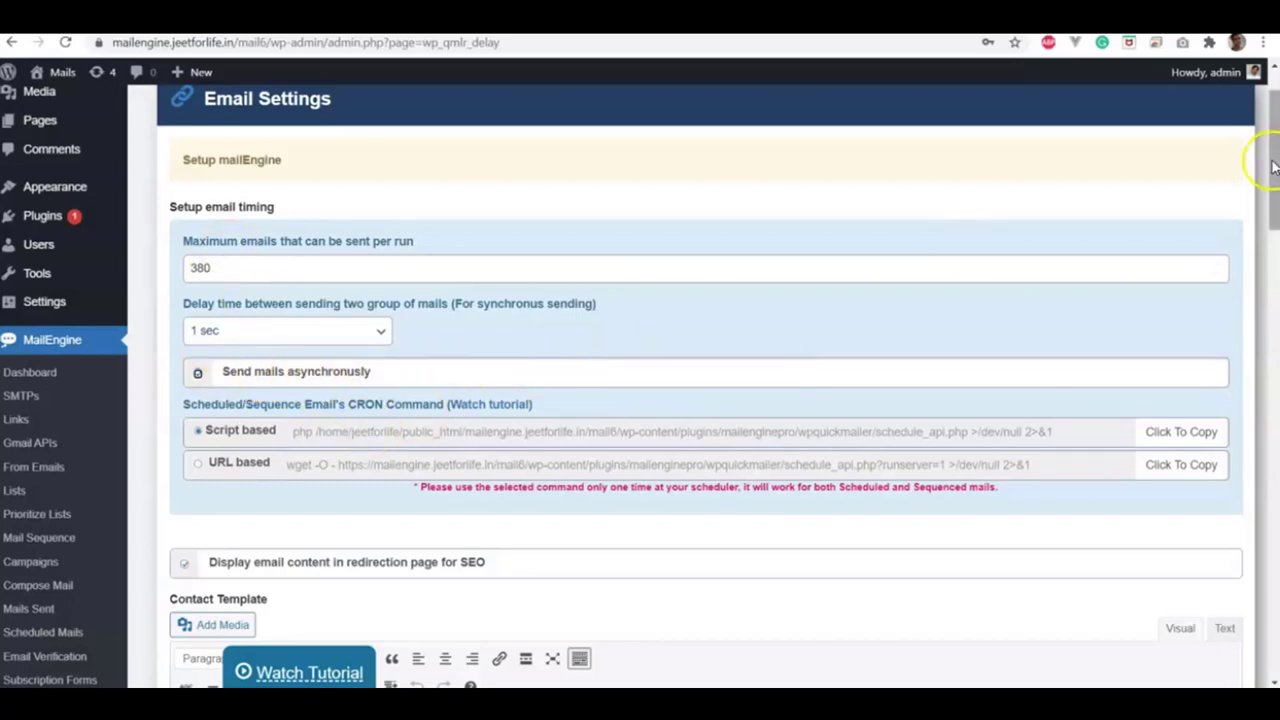
pyautogui.moveTo(1270, 165); pyautogui.dragTo(1272, 60)
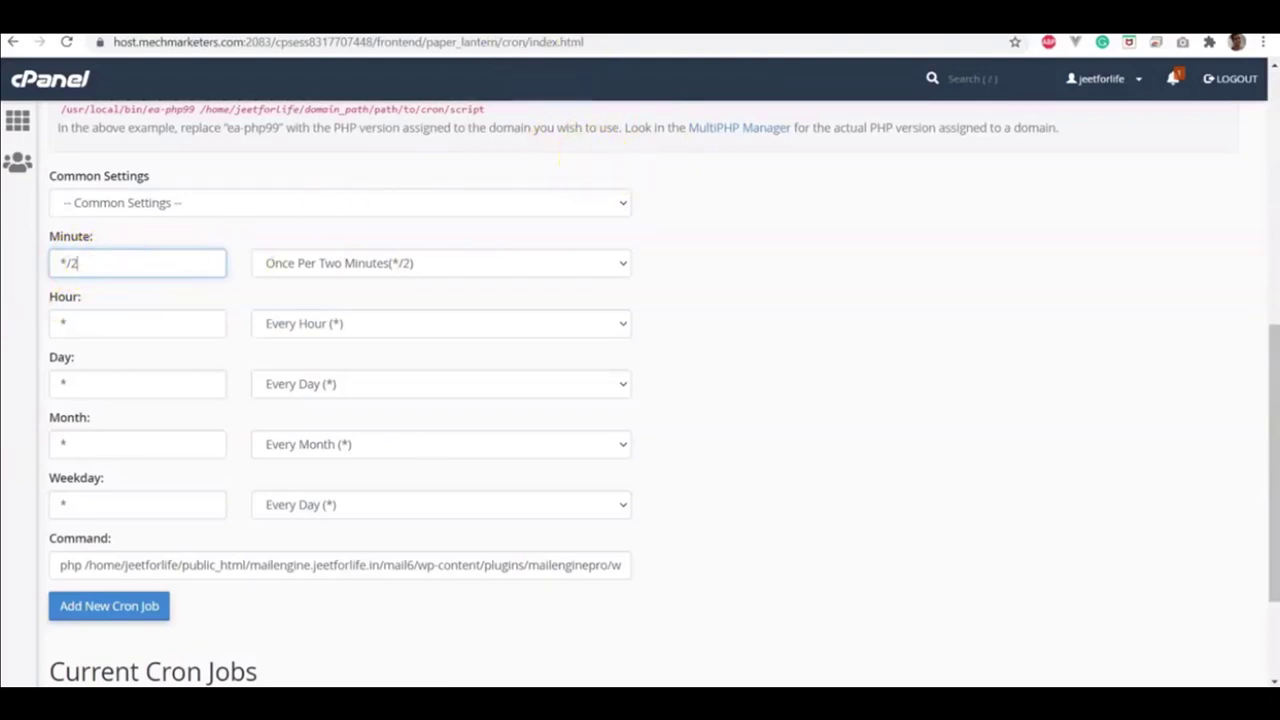
# Leave cPanel and go back to MailEngine's Email Settings page in WordPress
pyautogui.click(500, 18)
pyautogui.click(620, 20)
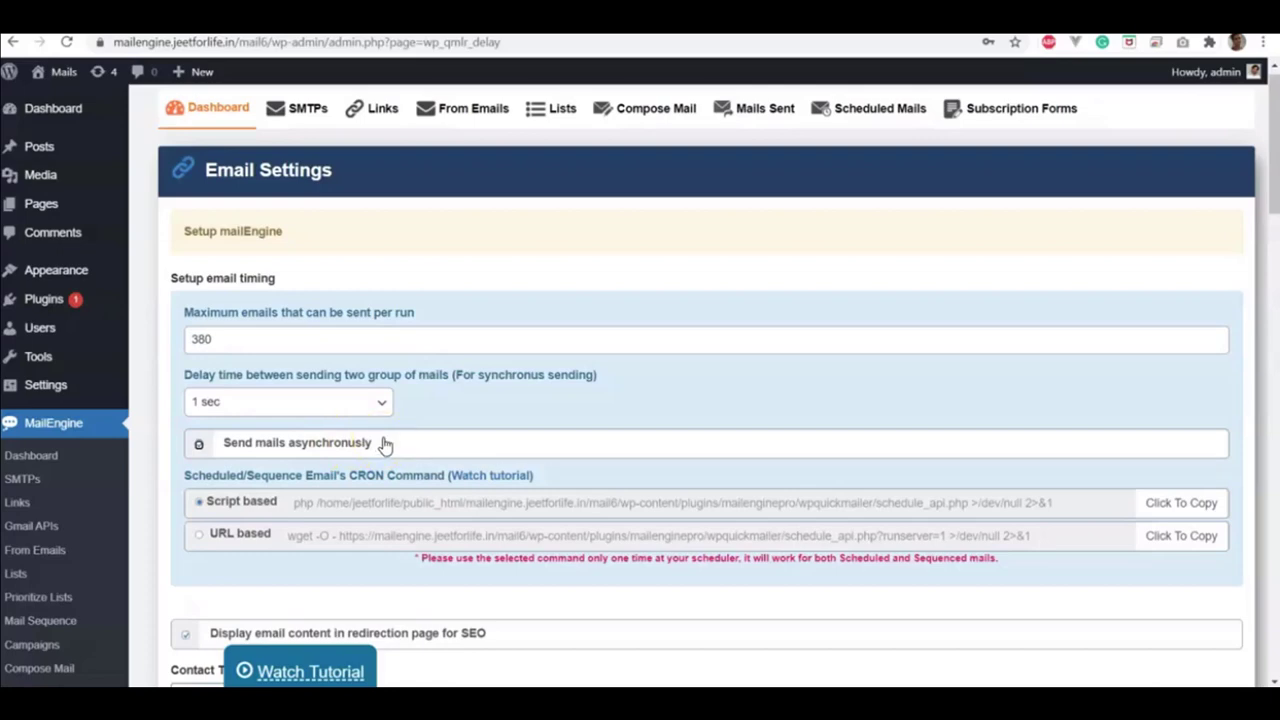
# Make maximum emails per run read 380 and untick Send mails asynchronously
pyautogui.click(205, 339)
pyautogui.press('BackSpace')
pyautogui.write('3')
pyautogui.click(228, 342)
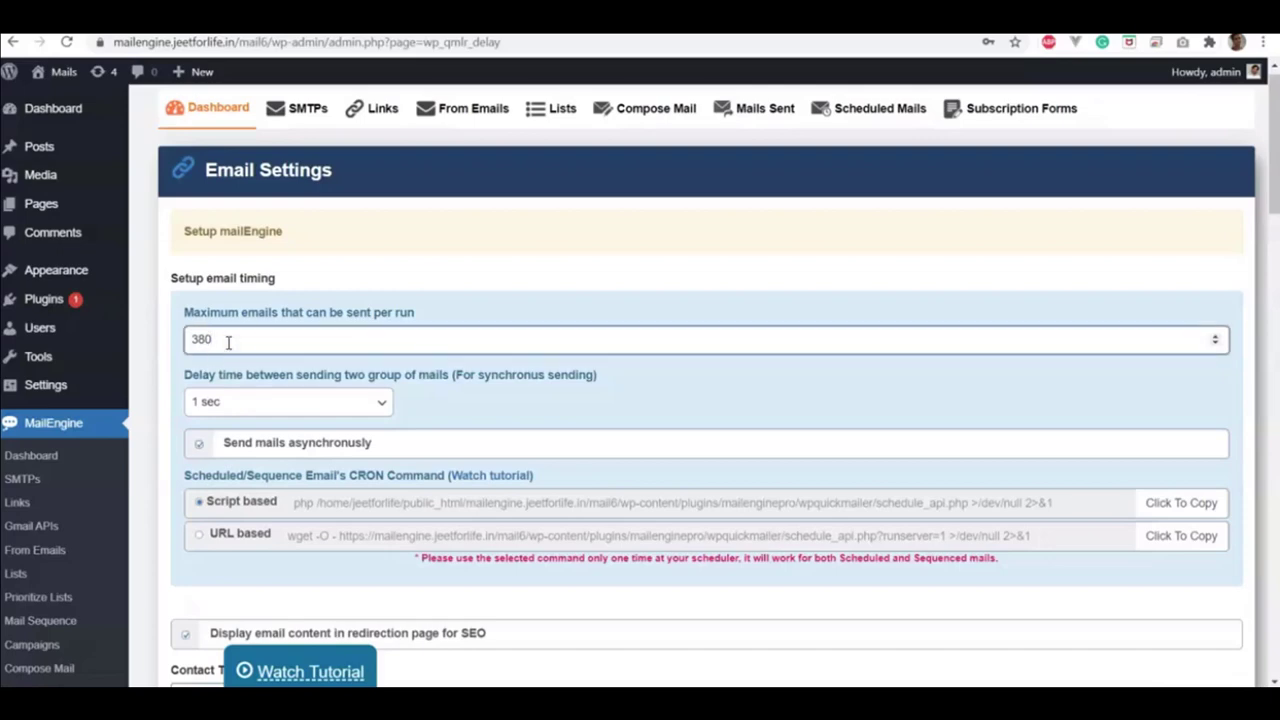
pyautogui.click(258, 342)
pyautogui.click(388, 283)
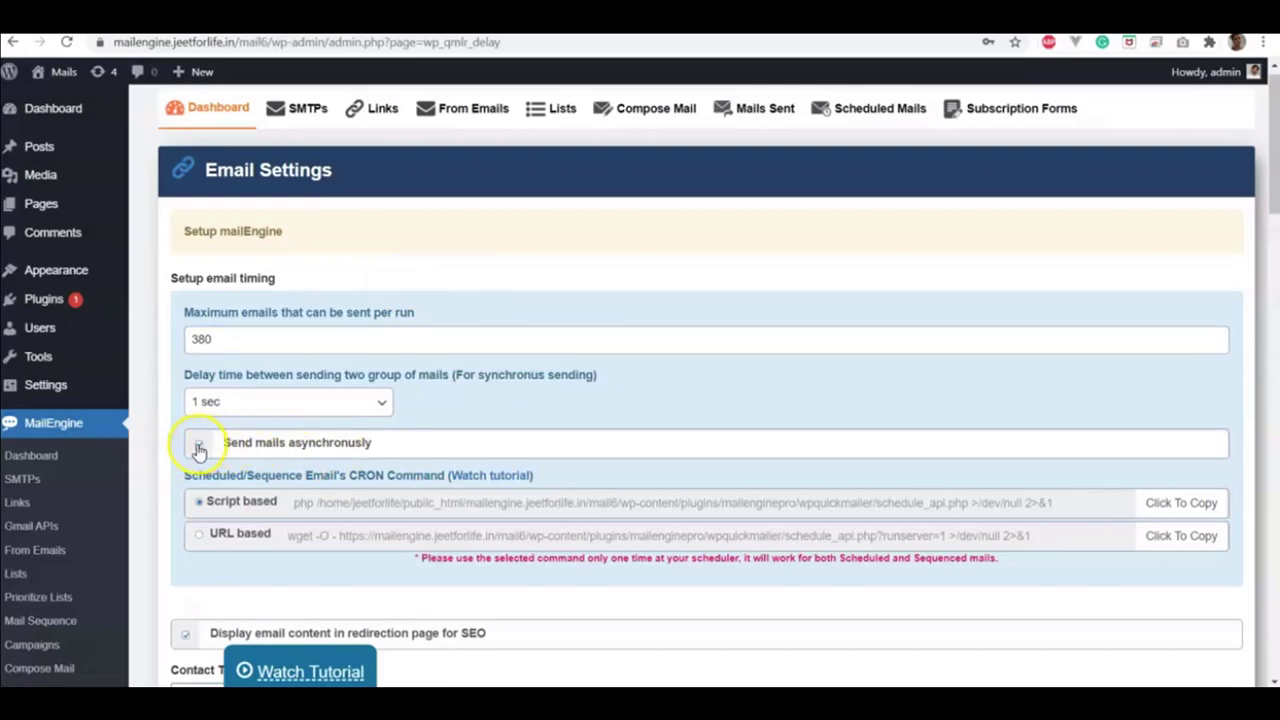
pyautogui.click(199, 446)
# Set the delay between mail groups to 6 sec, keeping 380 emails per run
pyautogui.click(201, 341)
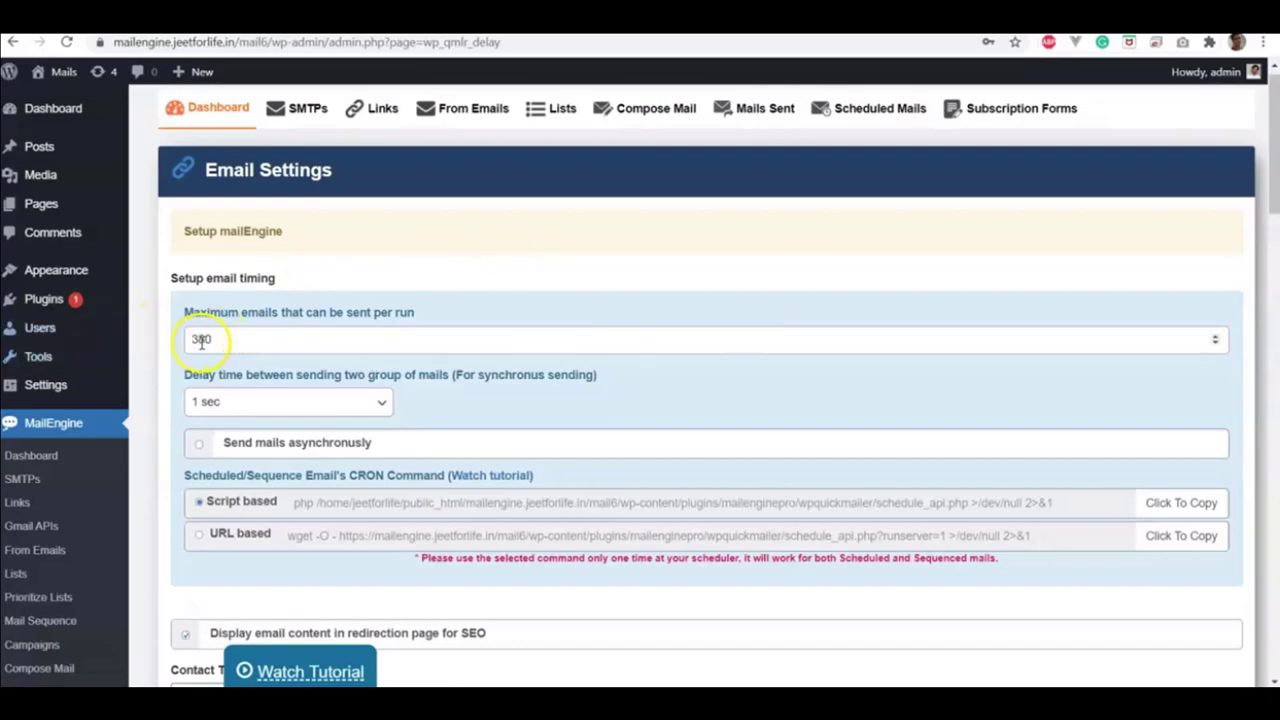
pyautogui.doubleClick(222, 338)
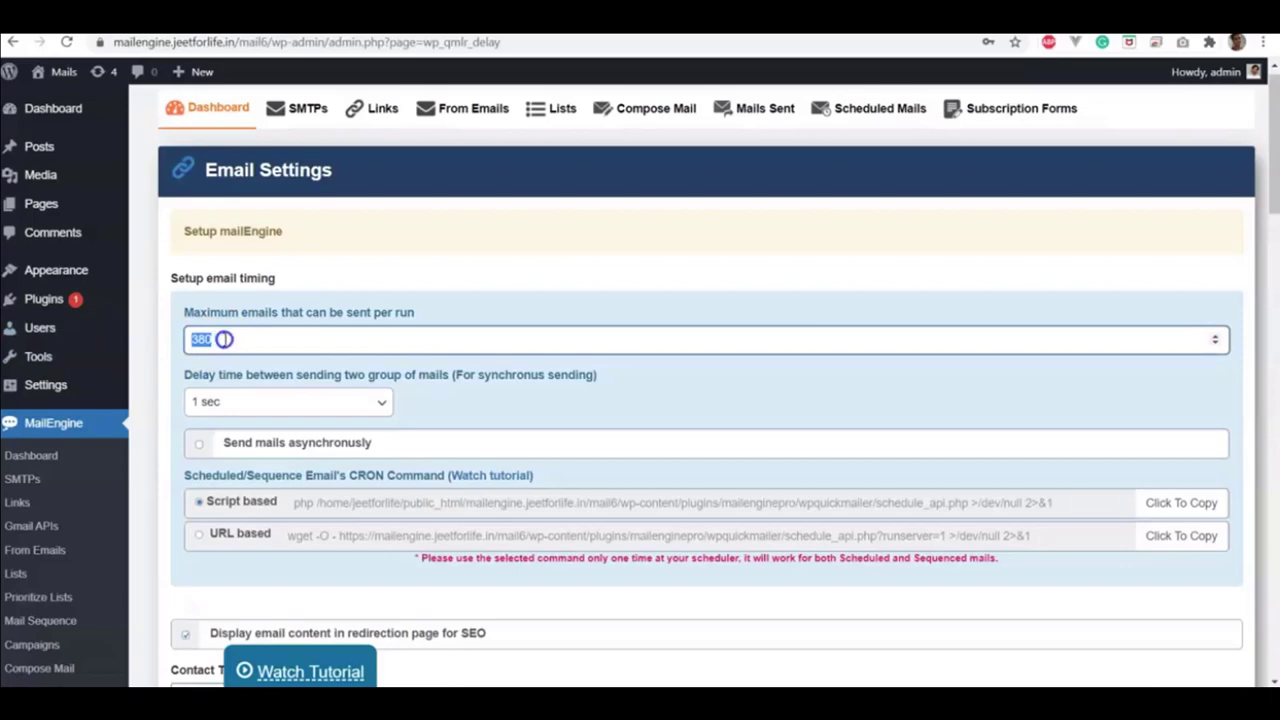
pyautogui.click(324, 403)
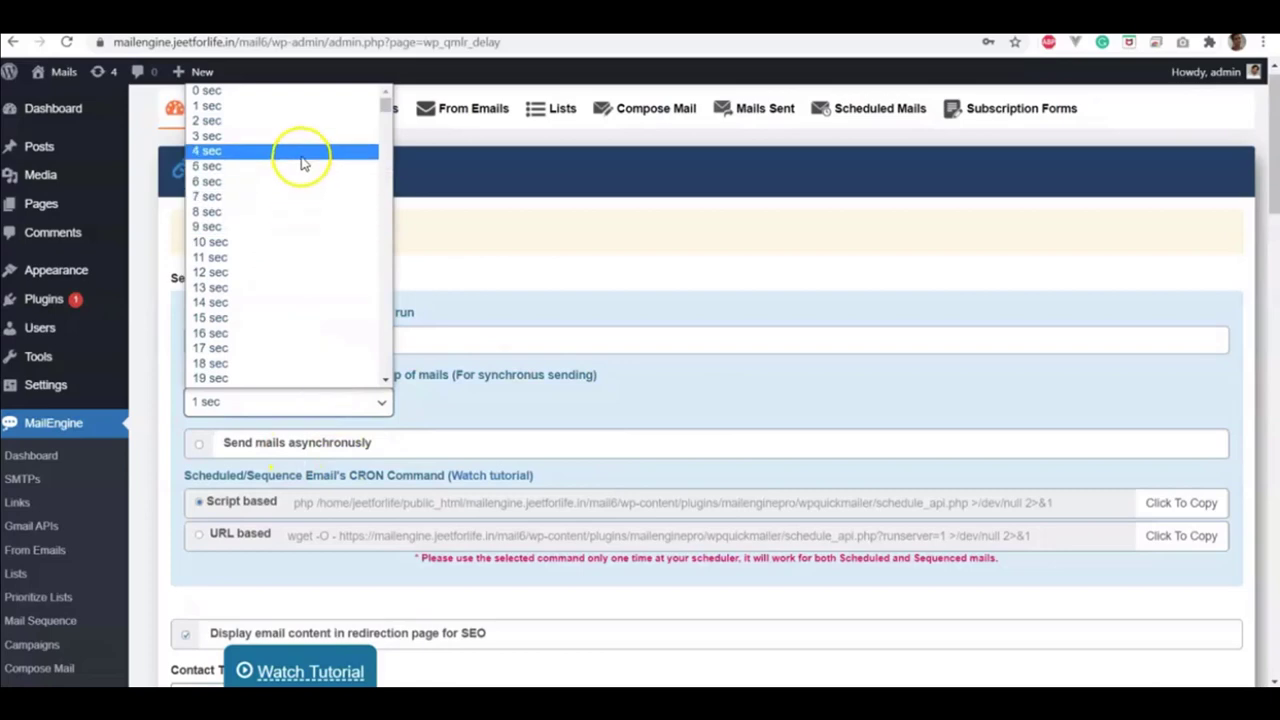
pyautogui.click(455, 414)
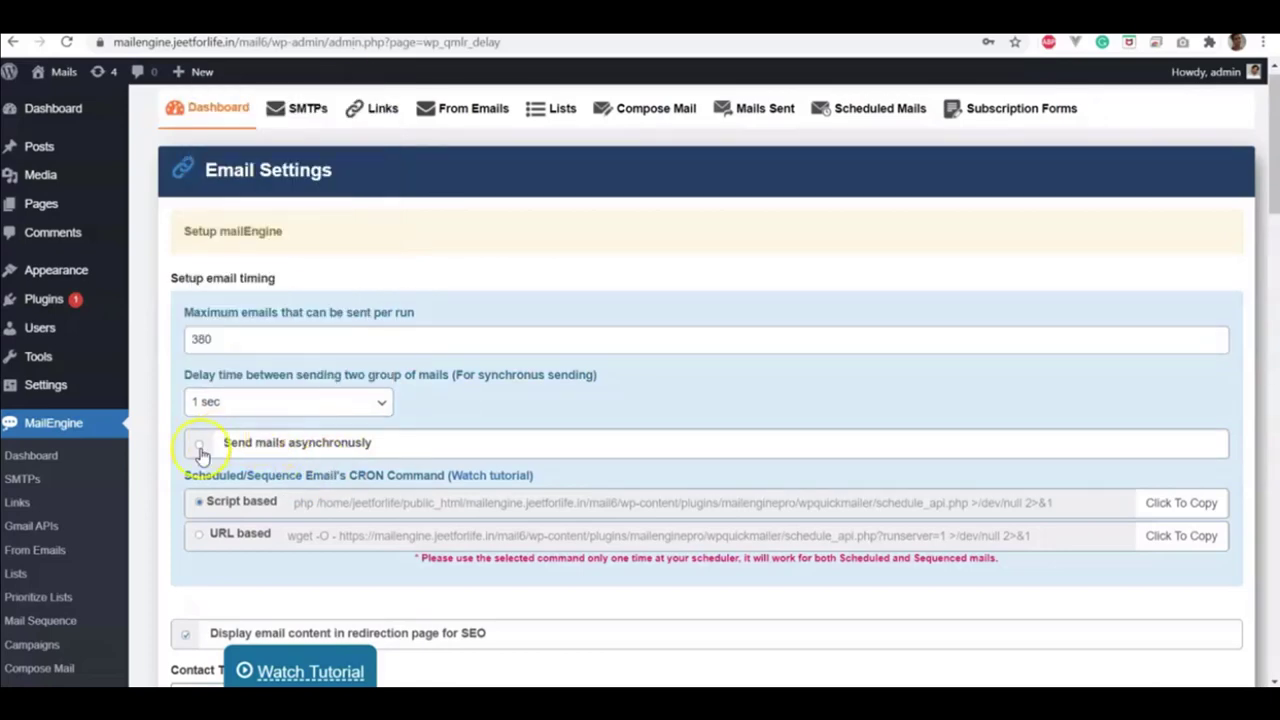
pyautogui.click(251, 405)
pyautogui.click(251, 405)
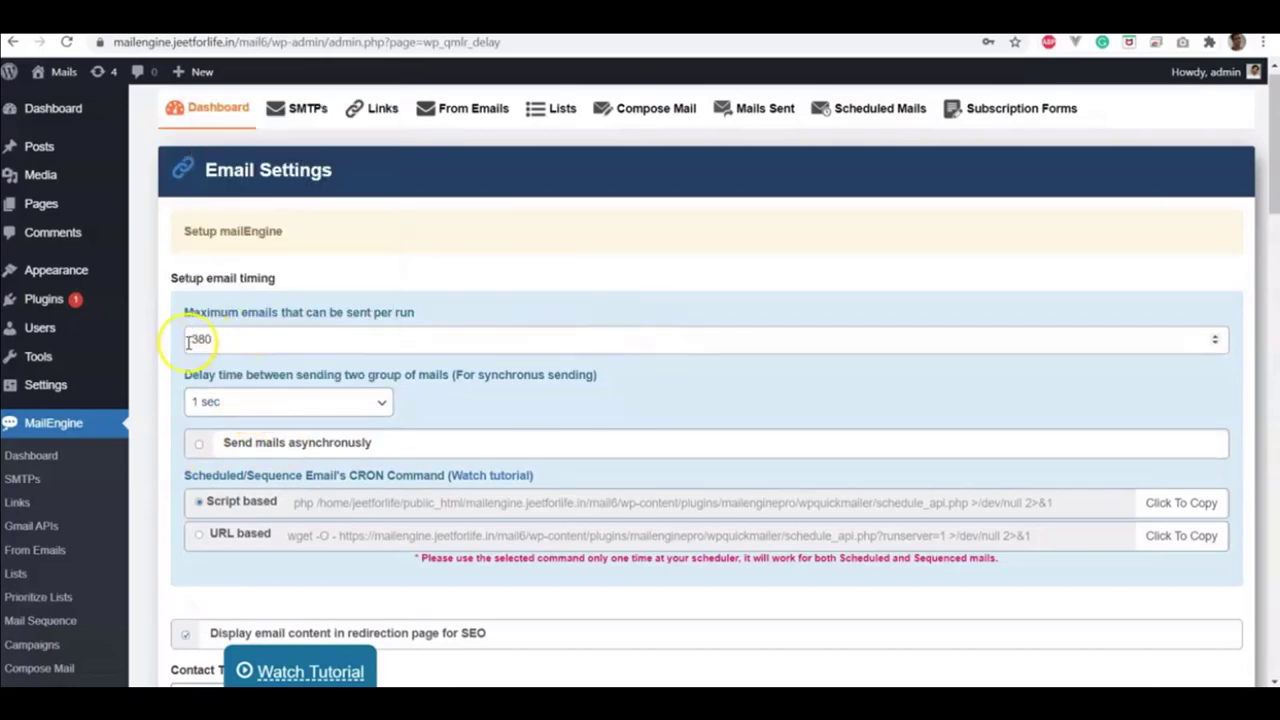
pyautogui.click(204, 403)
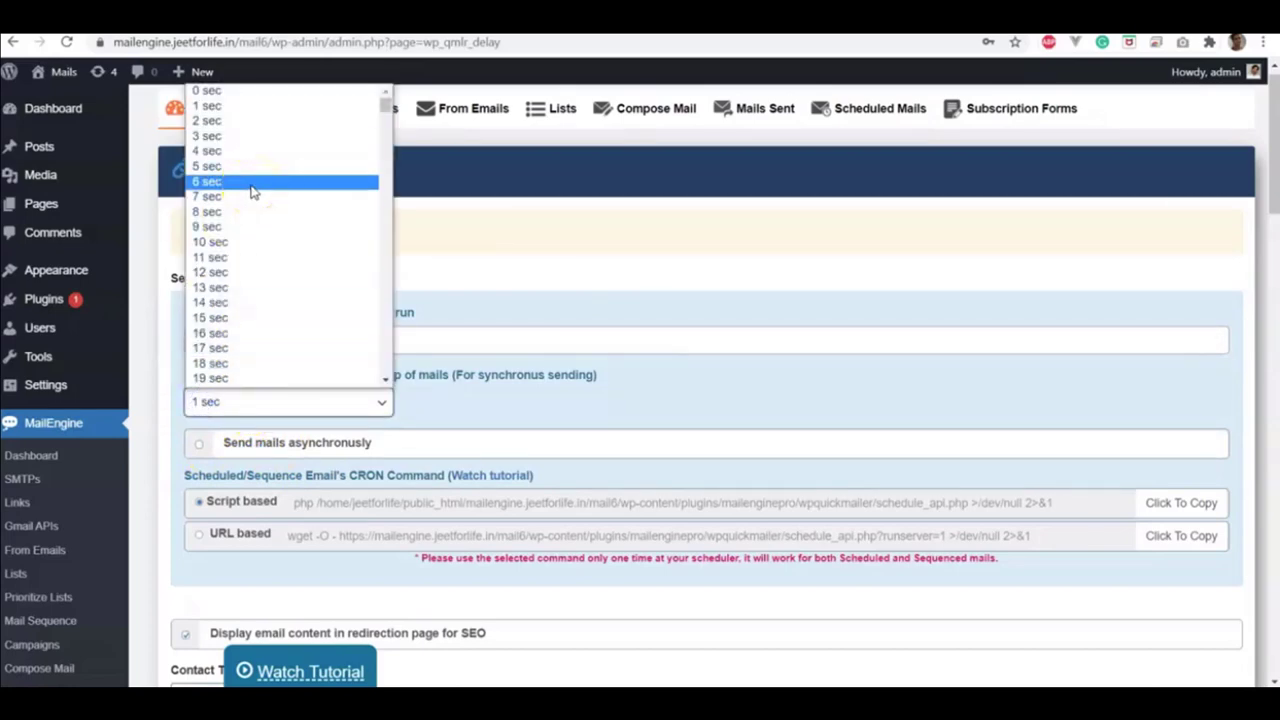
pyautogui.click(251, 182)
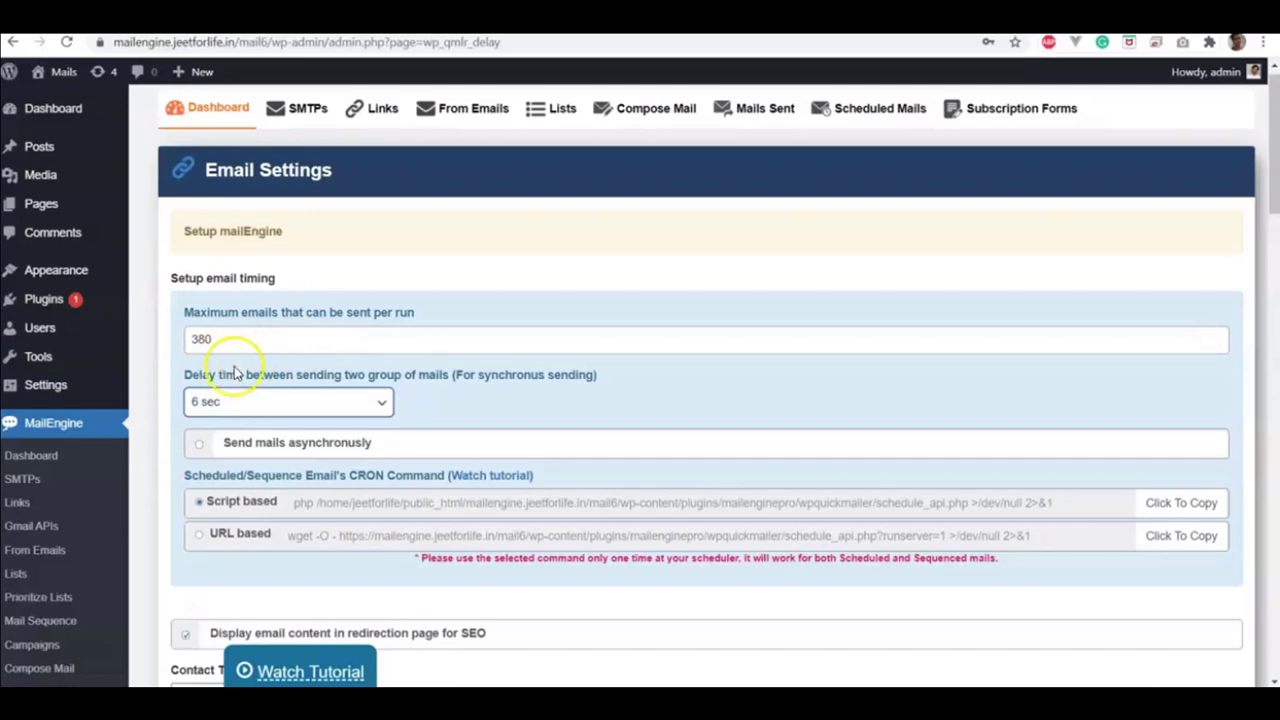
pyautogui.moveTo(186, 380); pyautogui.dragTo(474, 380)
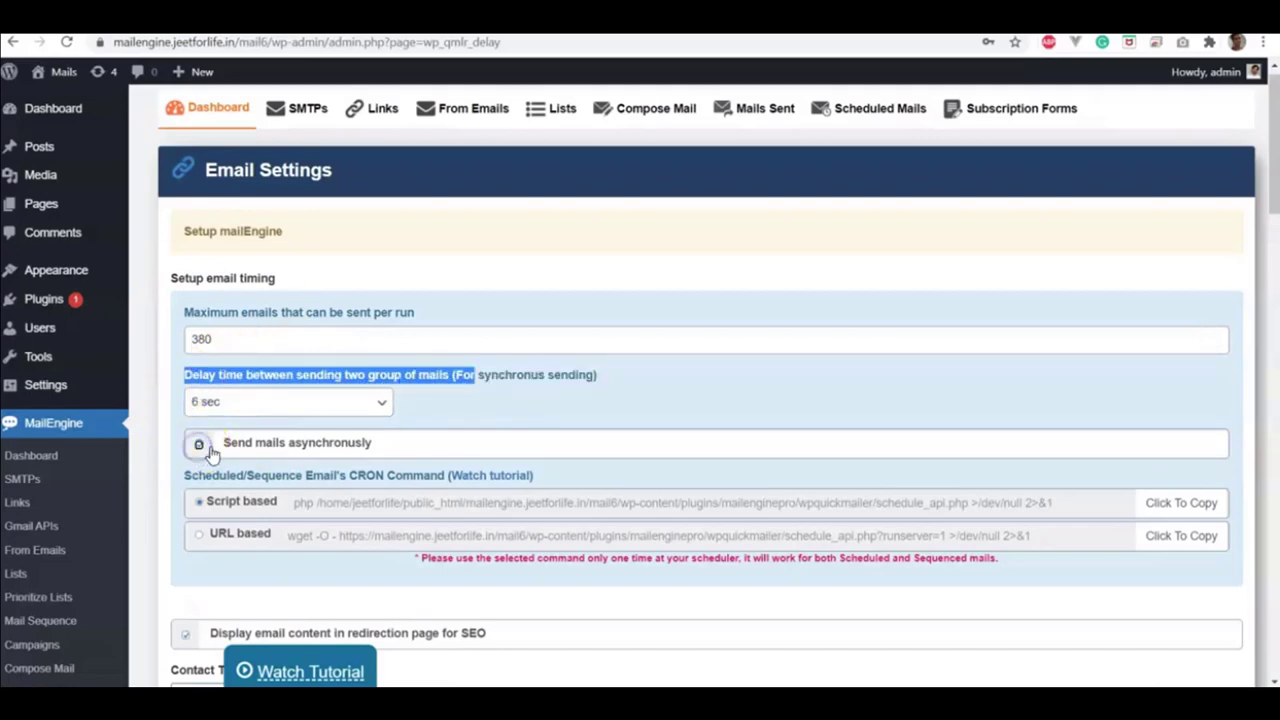
# Tick Send mails asynchronously in MailEngine's Email Settings
pyautogui.click(198, 443)
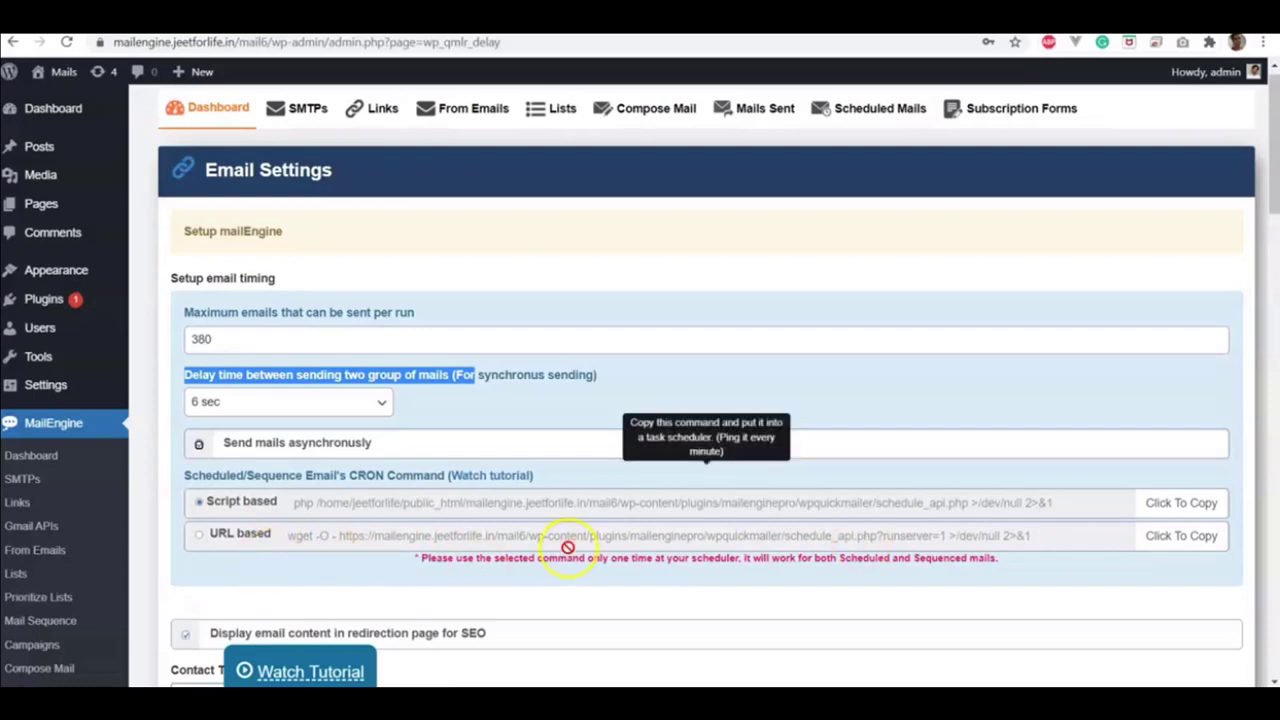
pyautogui.click(332, 547)
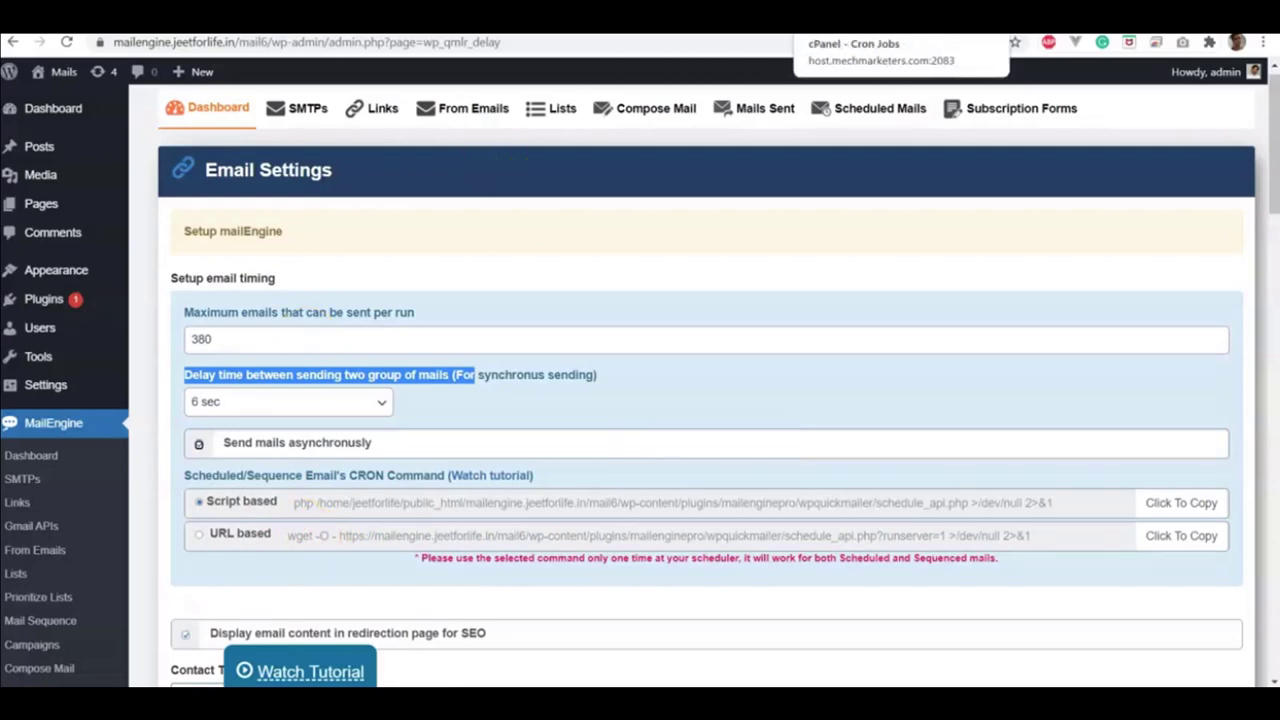
# Add a */2 cPanel cron job running MailEngine's schedule_api.php script
pyautogui.click(880, 22)
pyautogui.scroll(-3, 871, 380)
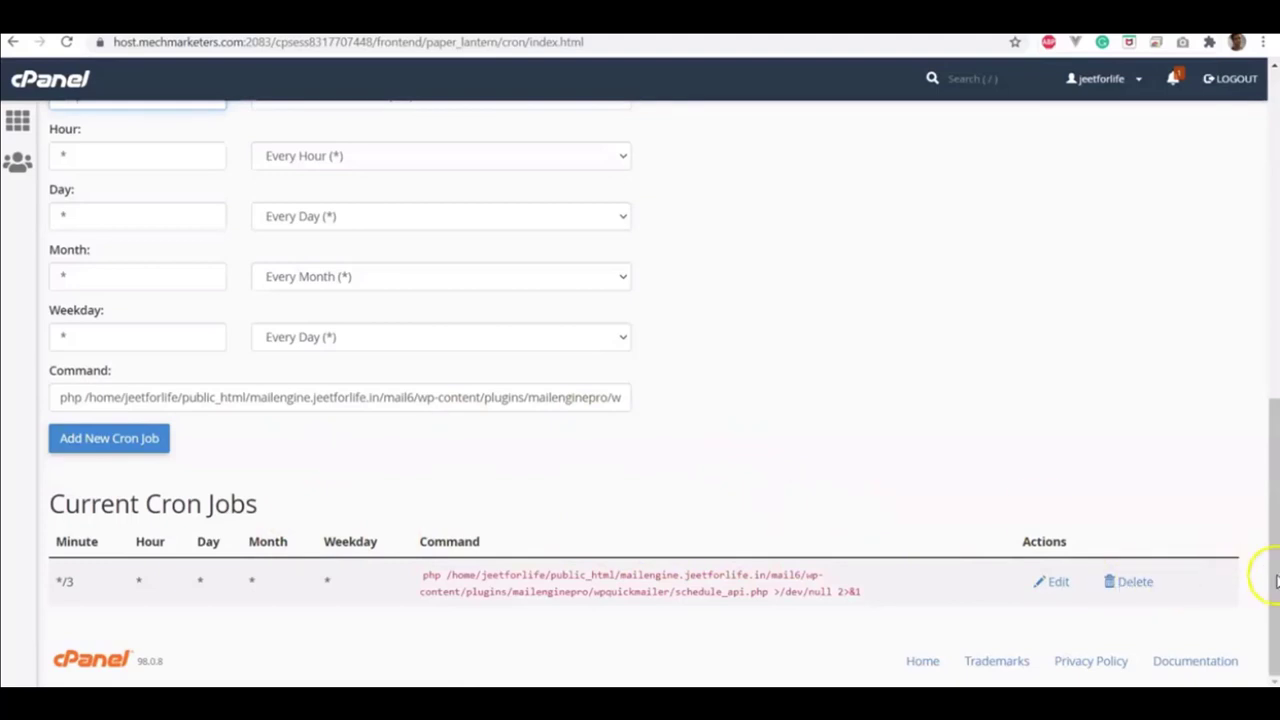
pyautogui.scroll(2, 622, 358)
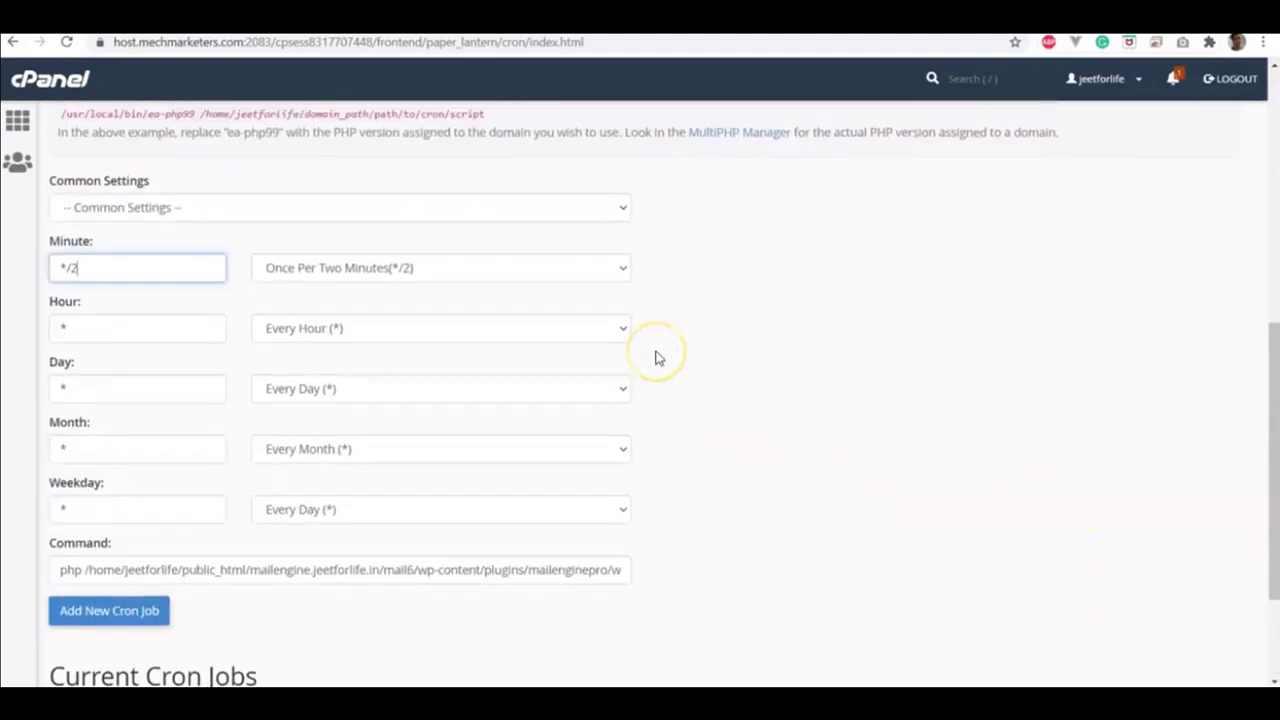
pyautogui.scroll(-1, 654, 357)
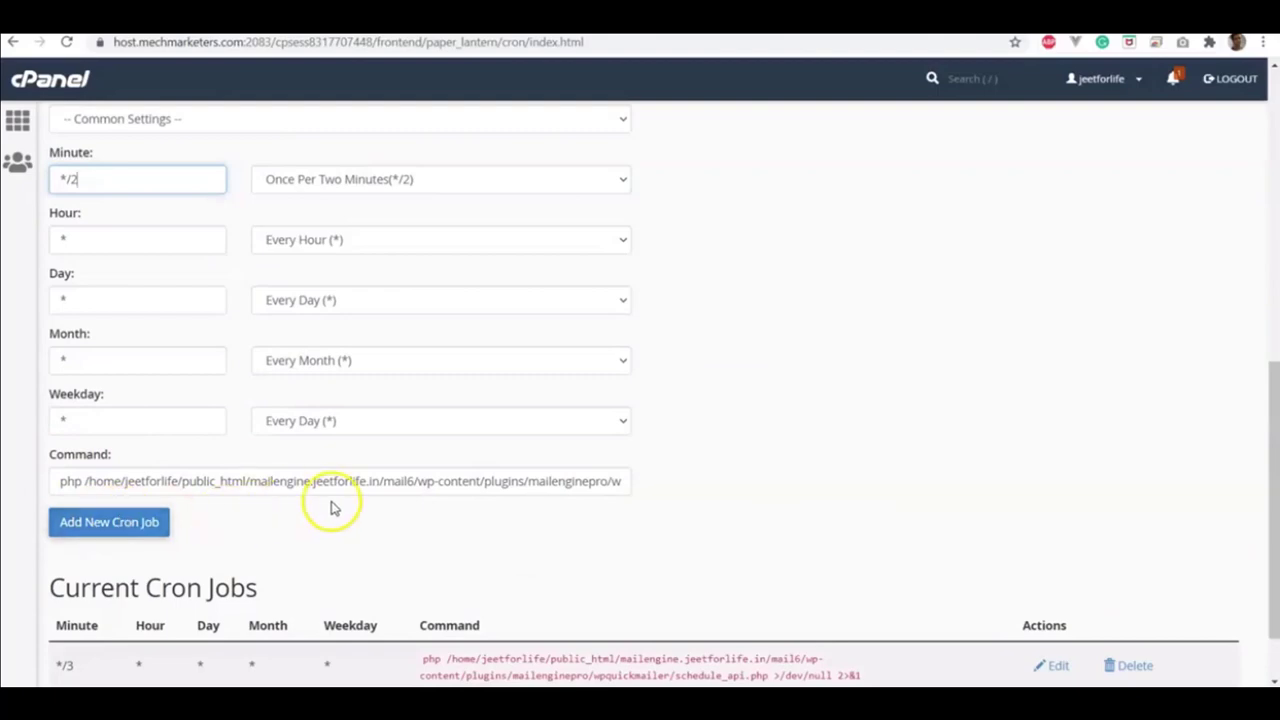
pyautogui.scroll(-1, 331, 506)
pyautogui.scroll(2, 271, 378)
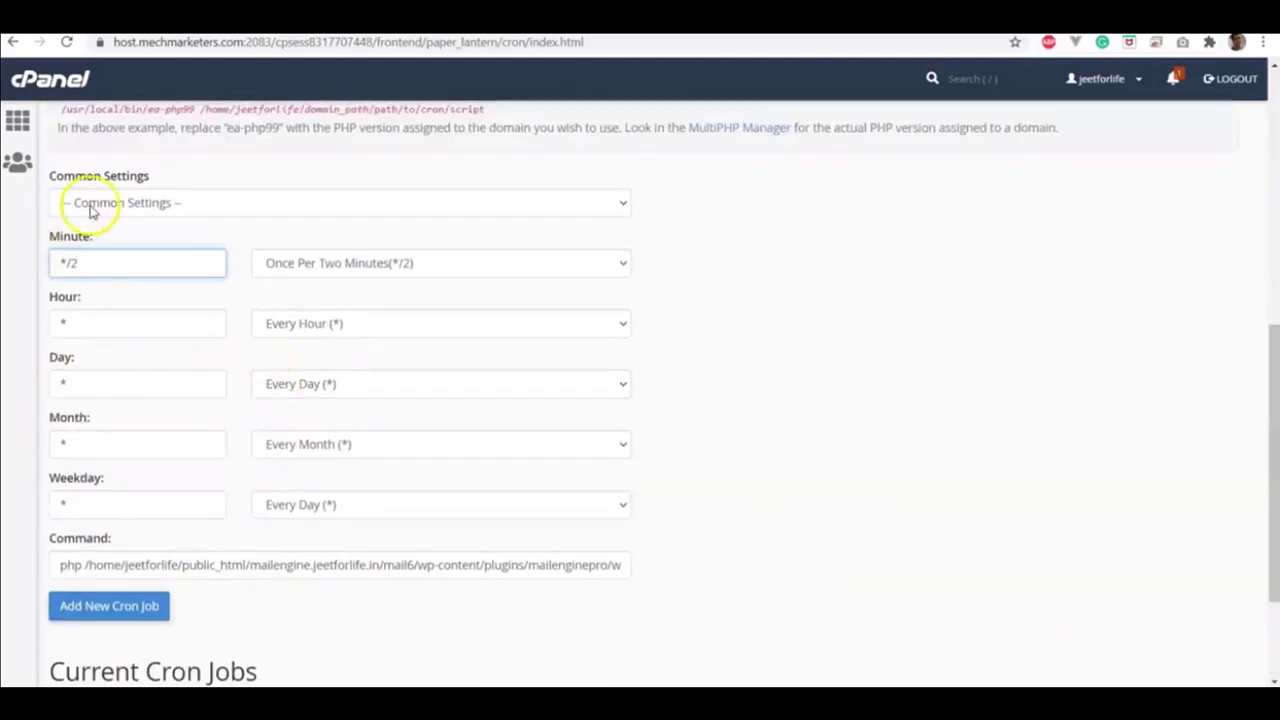
pyautogui.scroll(-2, 806, 380)
pyautogui.scroll(2, 114, 520)
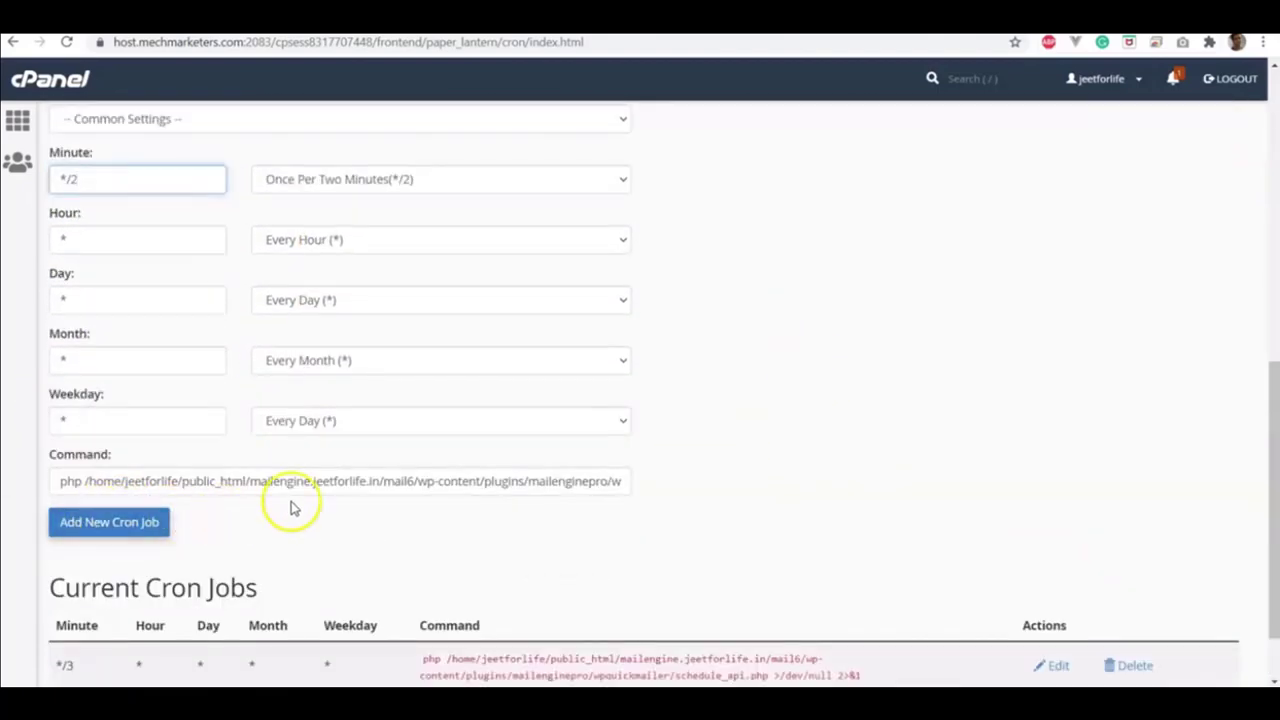
pyautogui.scroll(-2, 328, 506)
pyautogui.scroll(2, 271, 377)
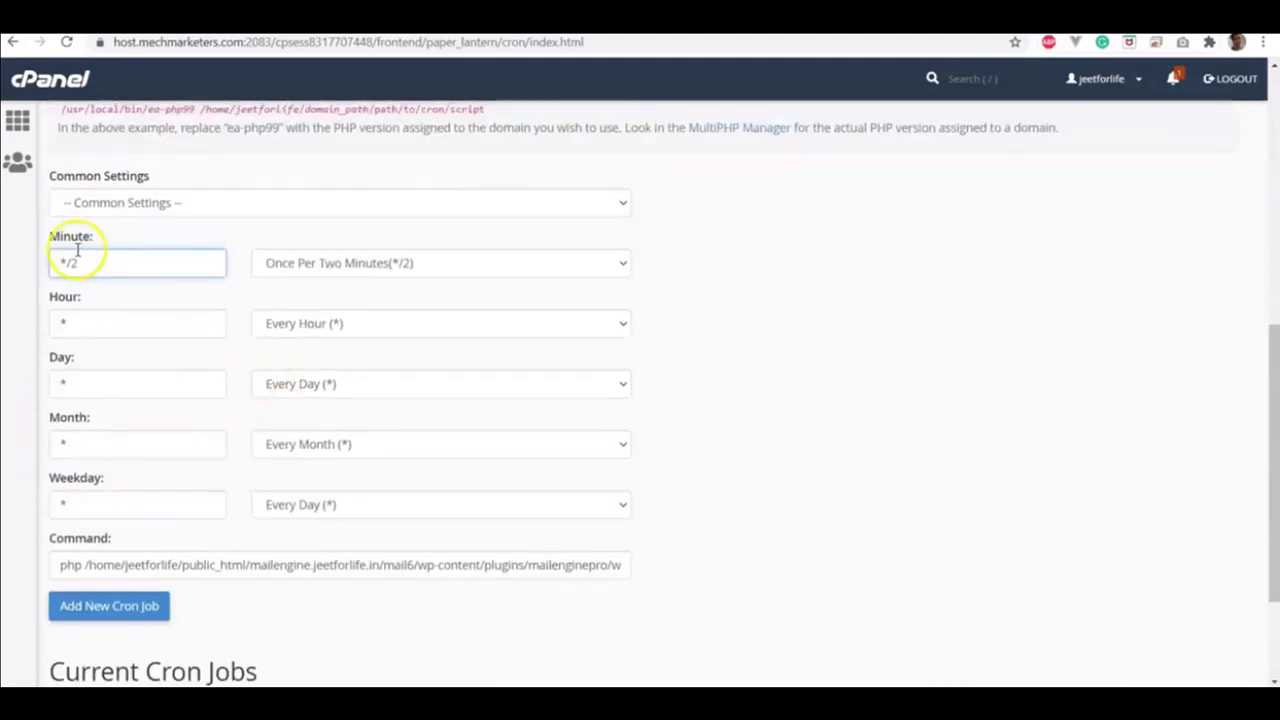
pyautogui.scroll(-2, 794, 366)
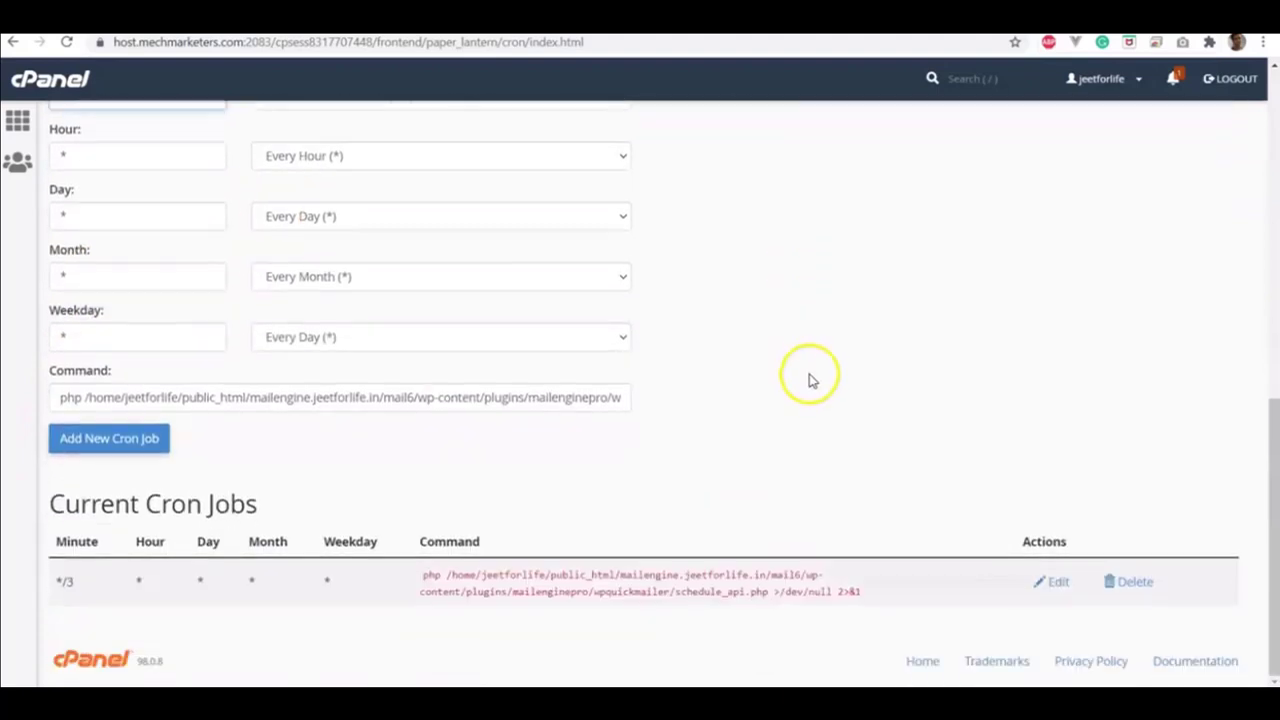
pyautogui.click(104, 442)
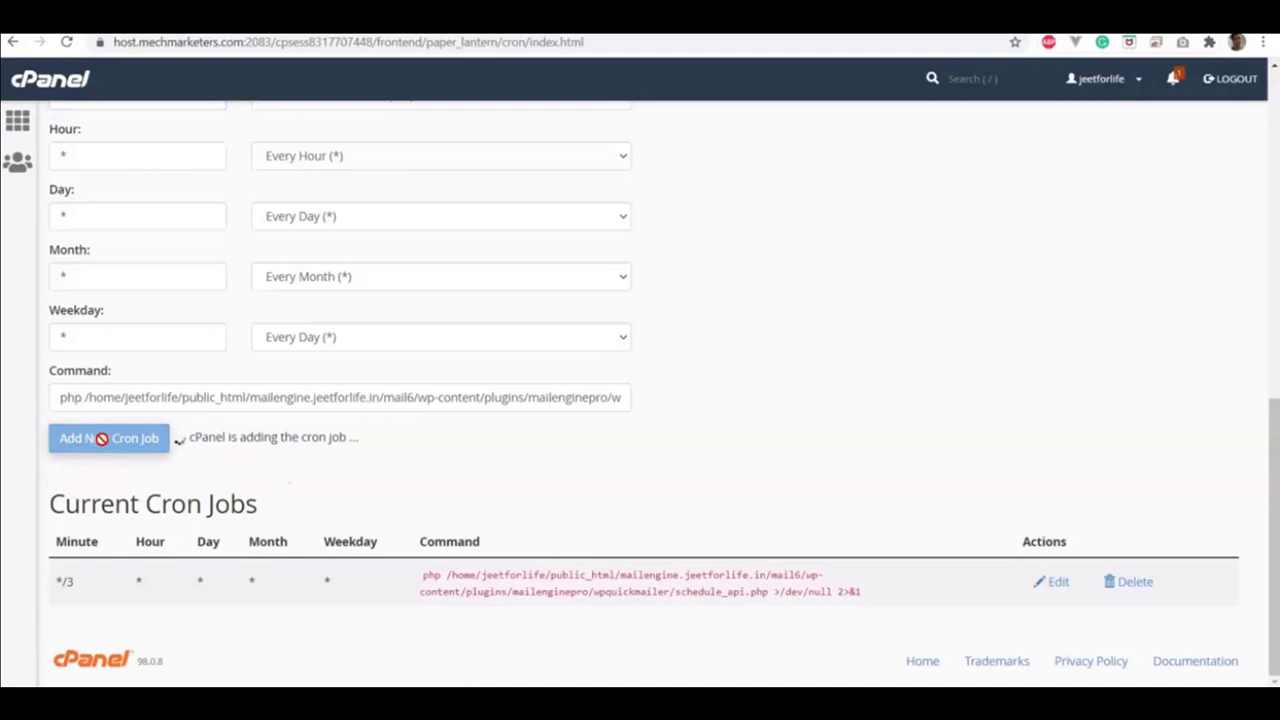
pyautogui.scroll(-1, 385, 553)
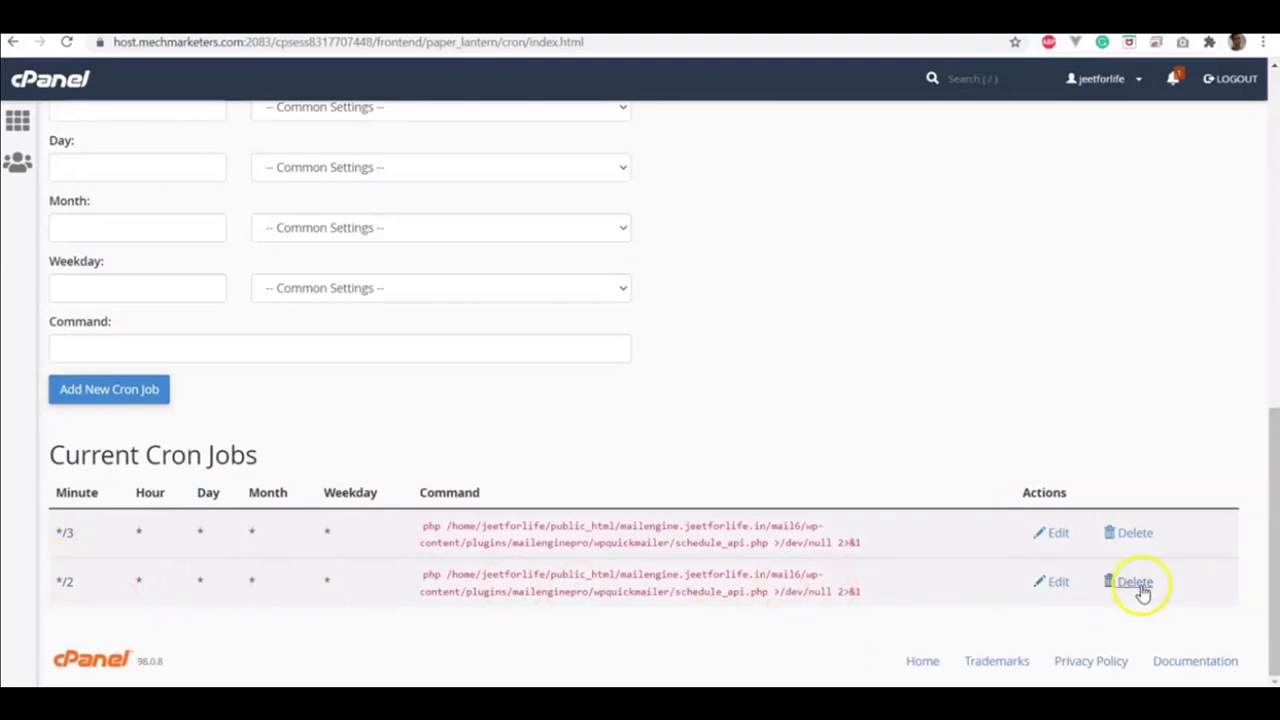
# Delete the duplicate */2 cron job, keeping */3, and return to MailEngine settings
pyautogui.scroll(-2, 400, 600)
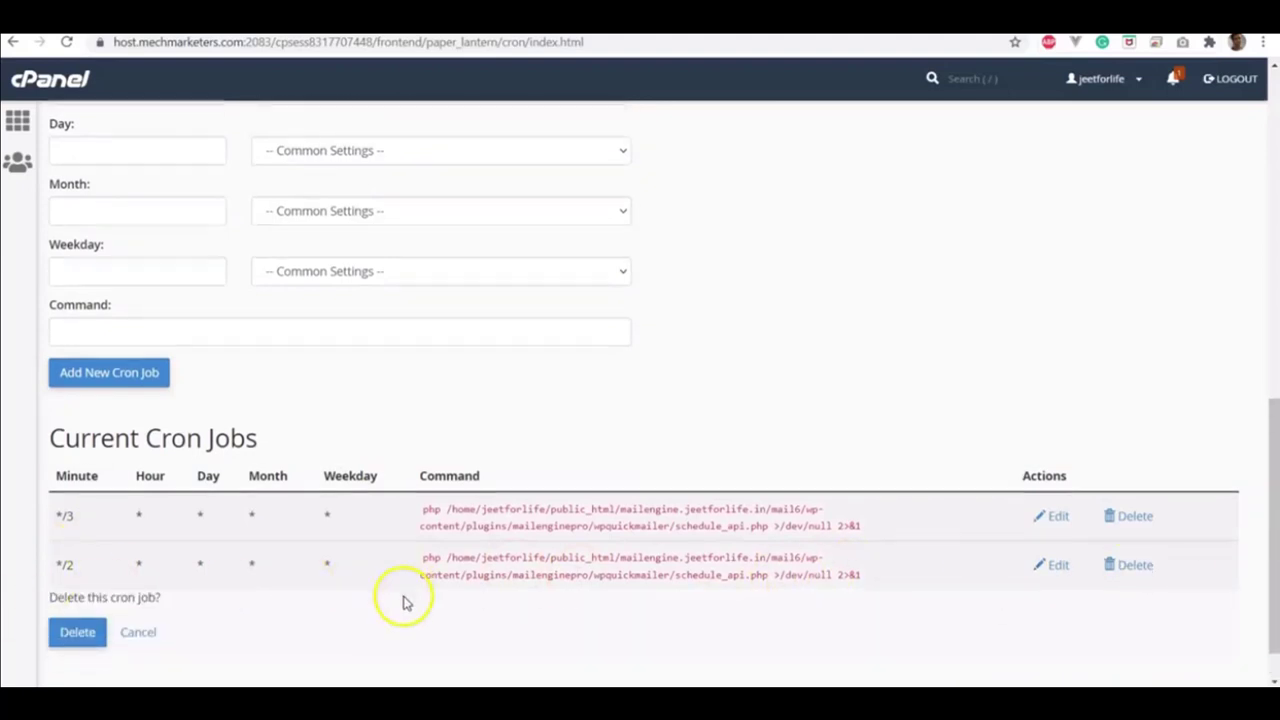
pyautogui.click(80, 581)
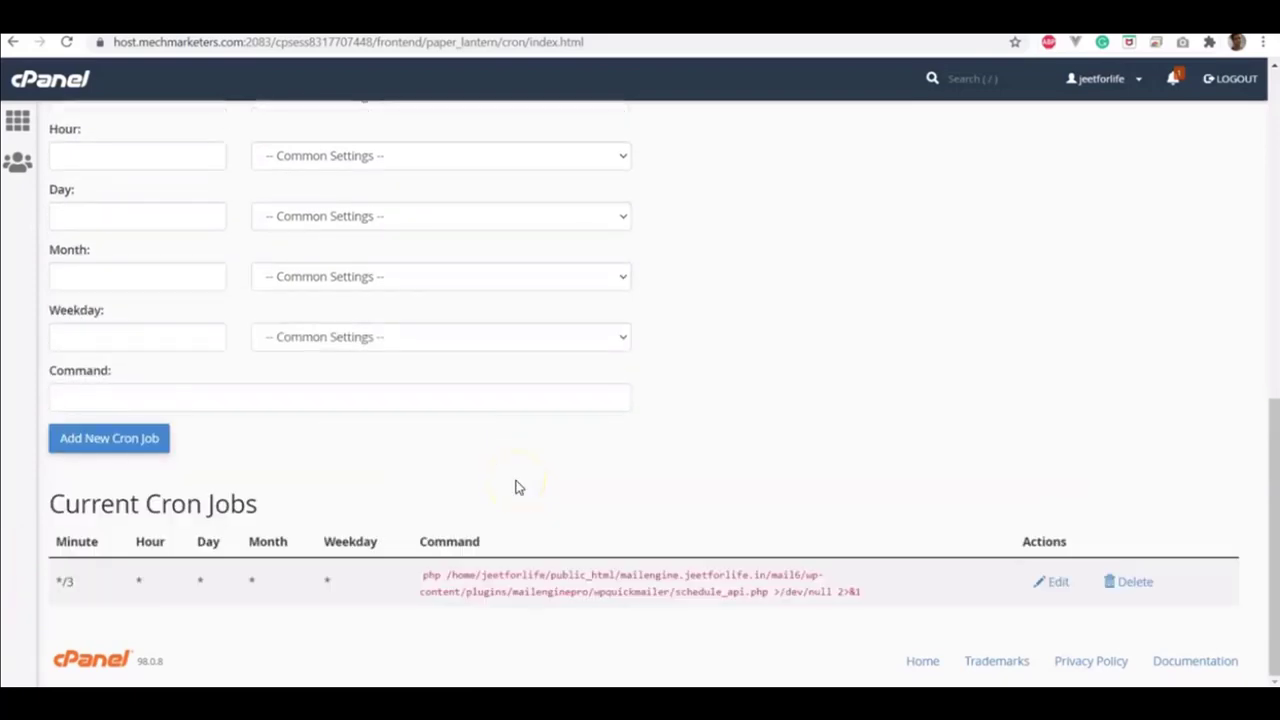
pyautogui.hotkey('ctrl', 'Tab')
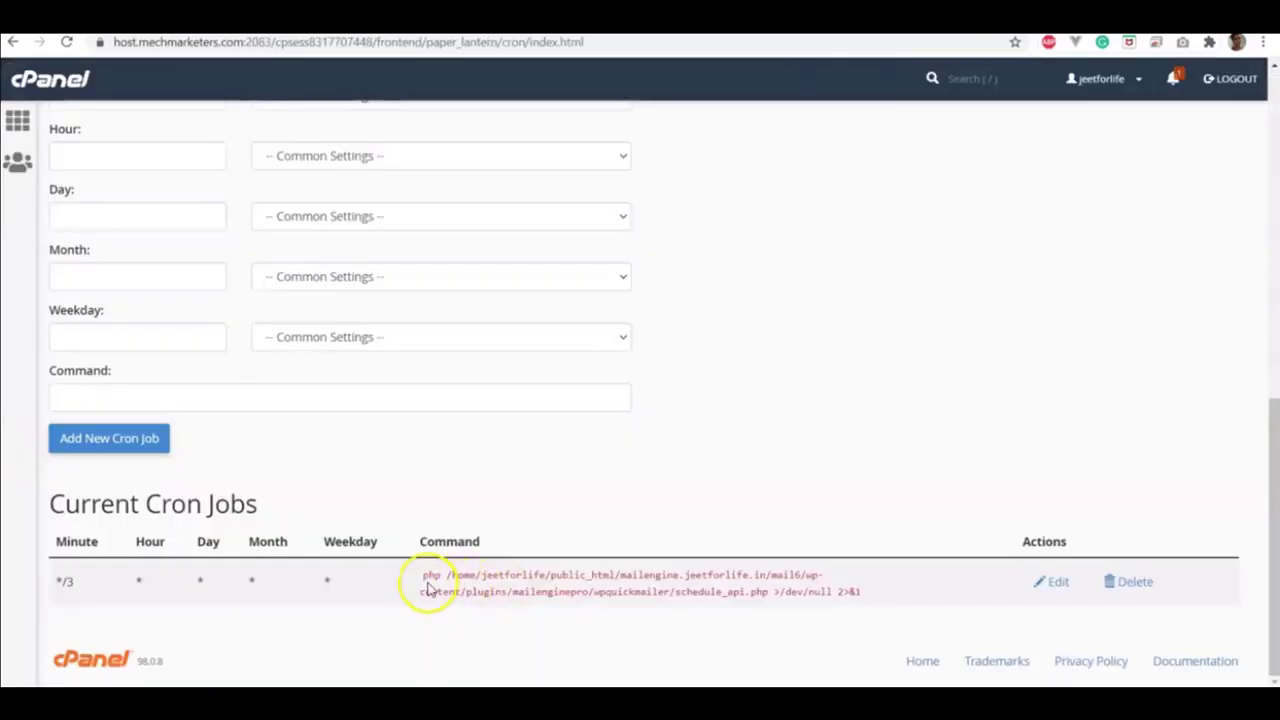
pyautogui.moveTo(426, 591); pyautogui.dragTo(710, 594)
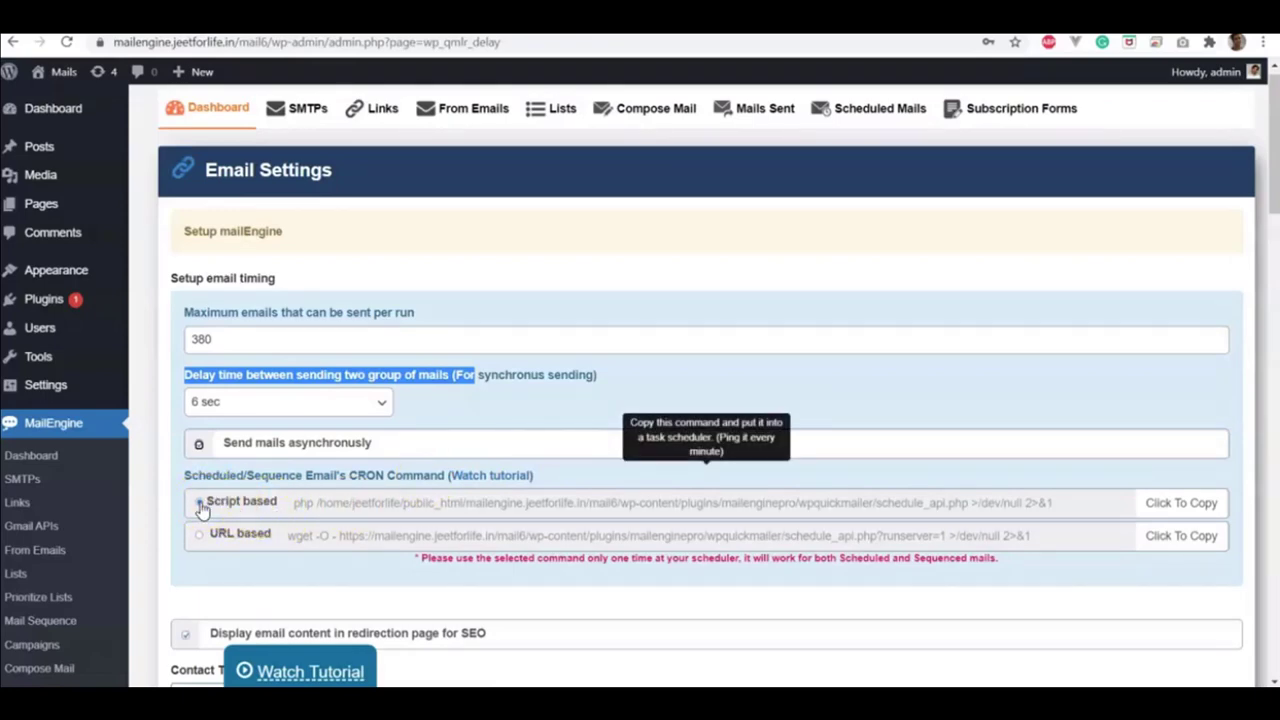
pyautogui.click(218, 510)
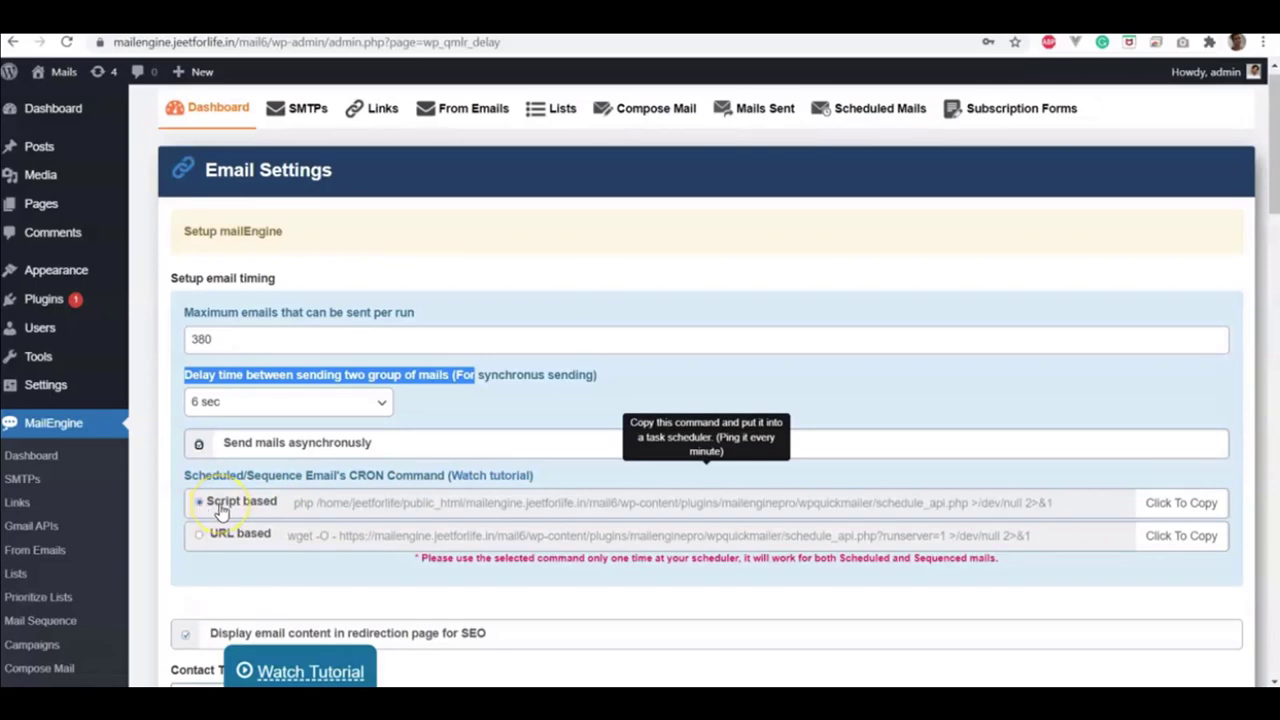